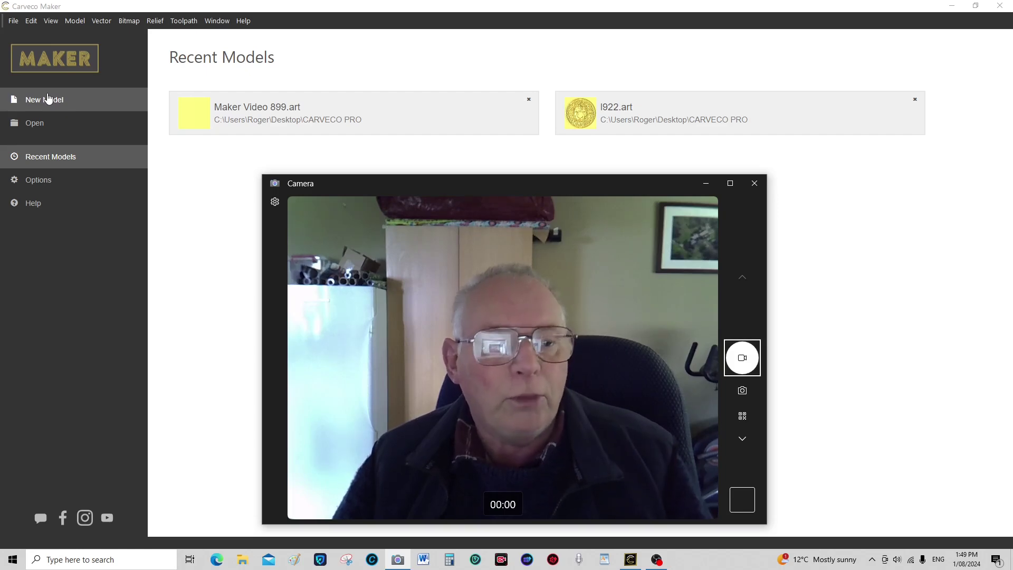
# Start a new rotary model from File > New > Rotary Model
pyautogui.click(14, 21)
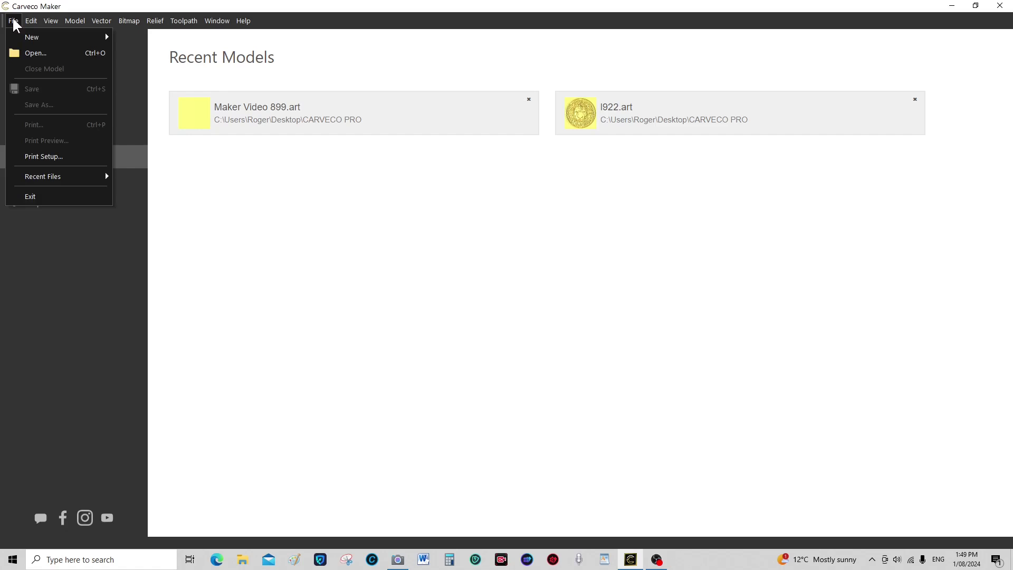
pyautogui.moveTo(36, 40)
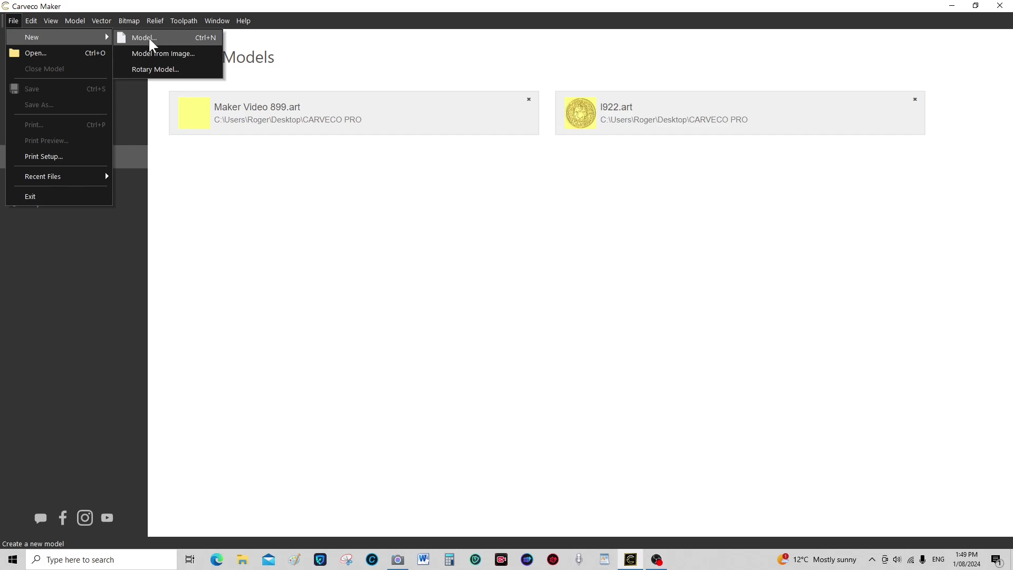
pyautogui.click(160, 69)
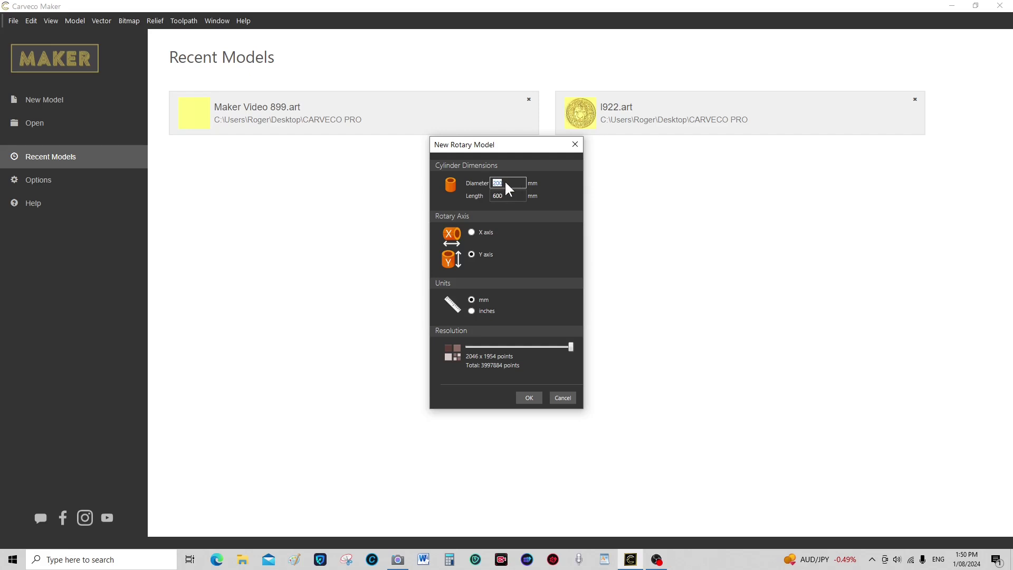
# Set the rotary cylinder's diameter to 318 mm and its length to 1000 mm
pyautogui.write('318')
pyautogui.click(502, 196)
pyautogui.moveTo(501, 196); pyautogui.dragTo(490, 196)
pyautogui.write('1000')
pyautogui.press('Tab')
# Create the 318 x 1000 mm cylinder, orbit it in 3D, then view it from the top
pyautogui.click(529, 397)
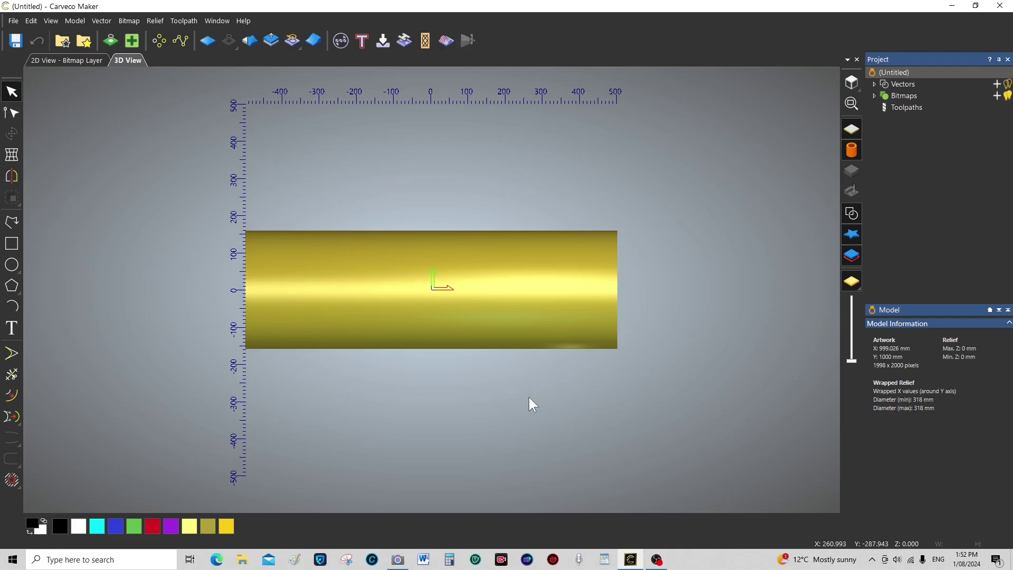
pyautogui.moveTo(529, 397); pyautogui.dragTo(468, 357)
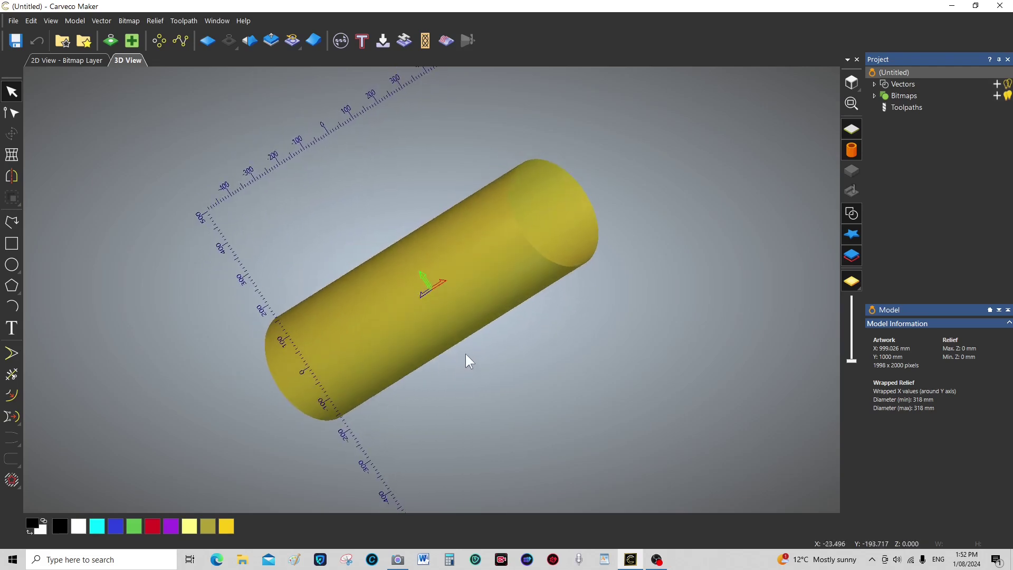
pyautogui.click(852, 82)
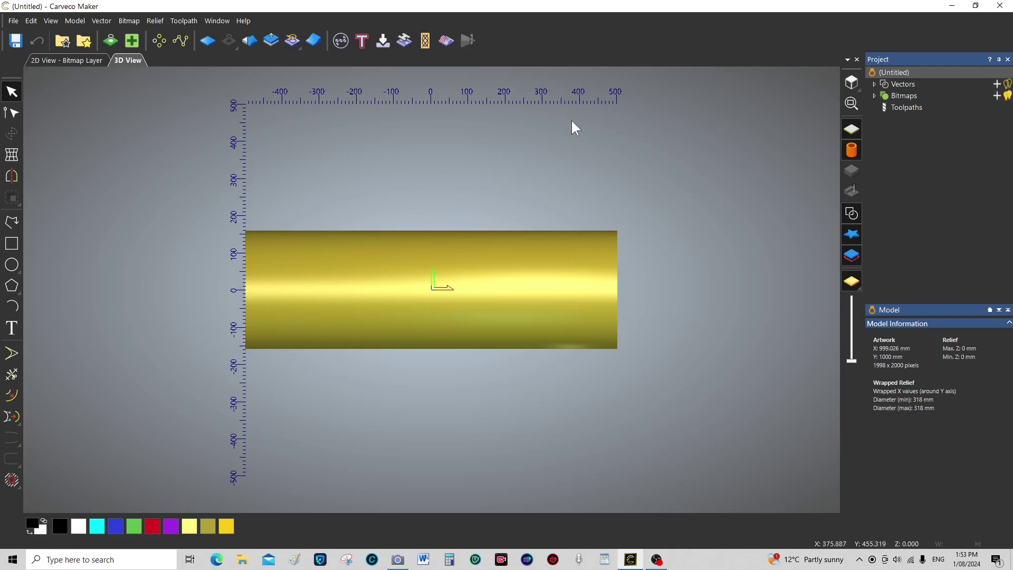
# In the 2D view, add horizontal guidelines near the page's bottom and top edges
pyautogui.click(74, 62)
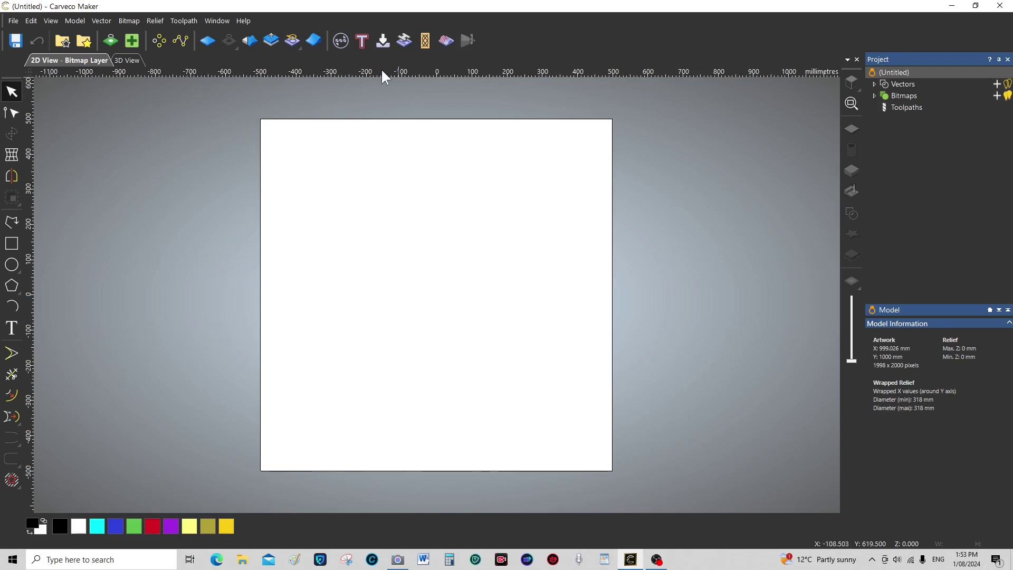
pyautogui.moveTo(385, 77); pyautogui.dragTo(338, 453)
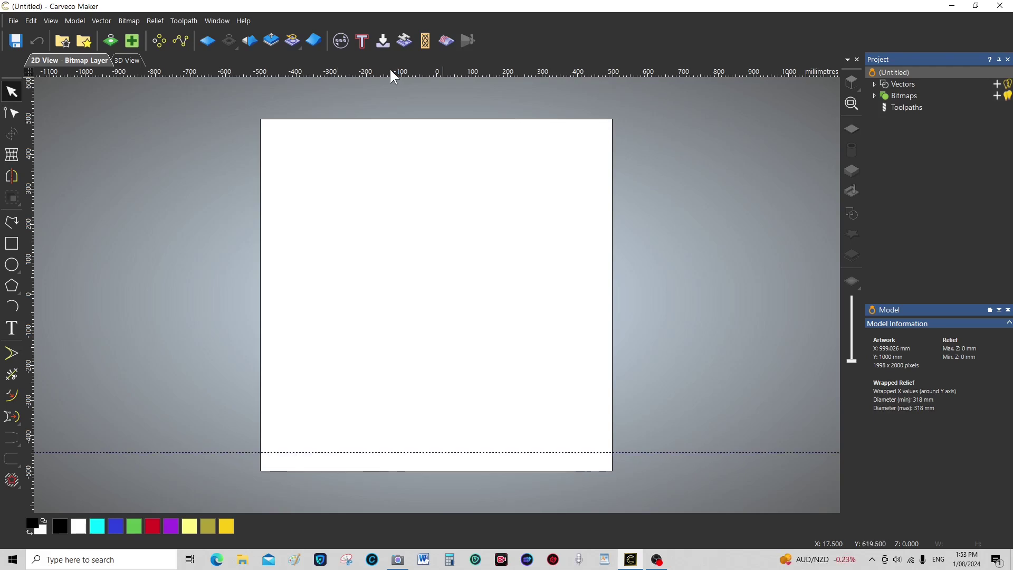
pyautogui.moveTo(384, 69); pyautogui.dragTo(382, 137)
# Draw a vertical polyline down the page's left edge from the top guideline to the bottom one
pyautogui.click(16, 226)
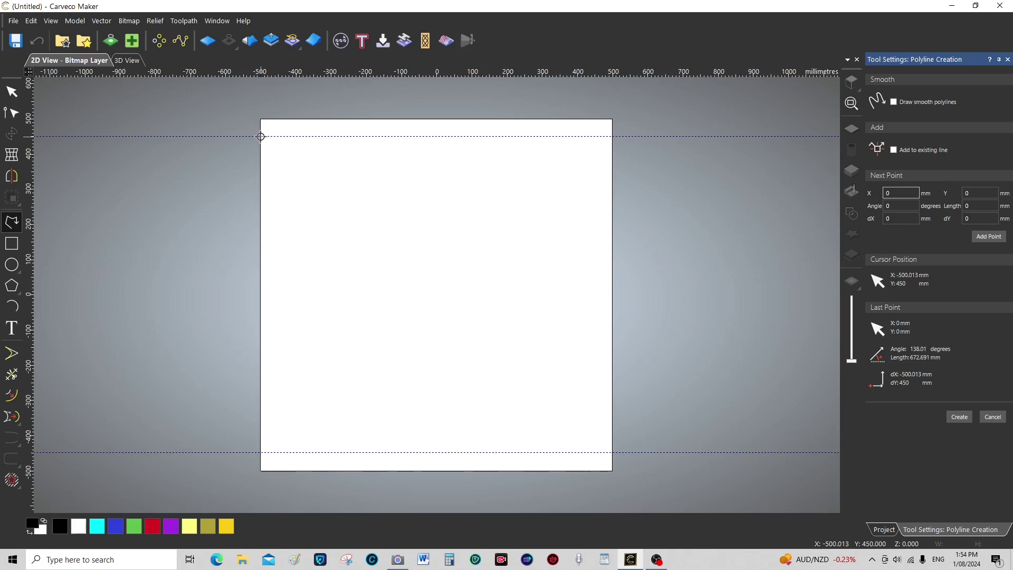
pyautogui.click(261, 136)
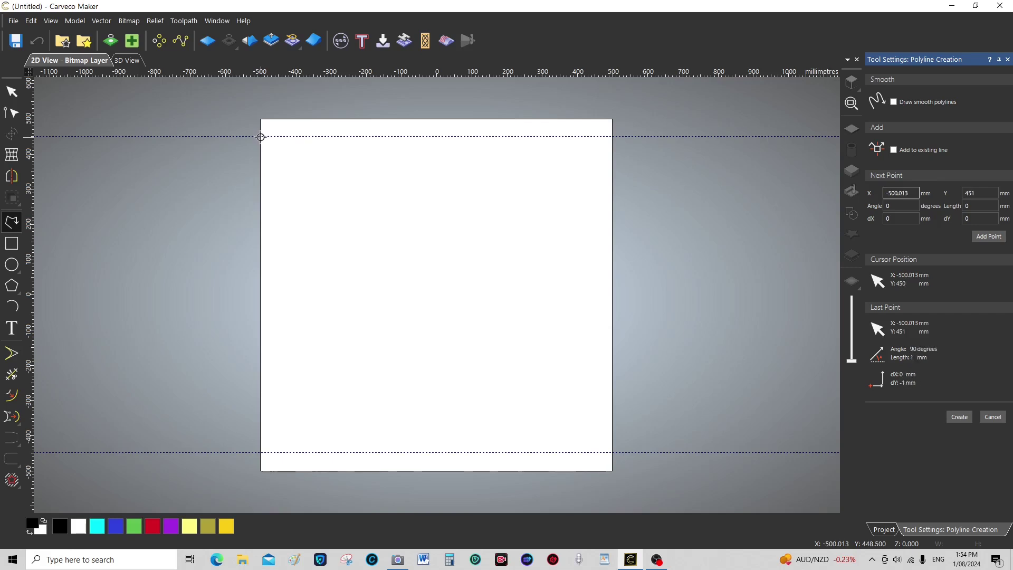
pyautogui.click(261, 452)
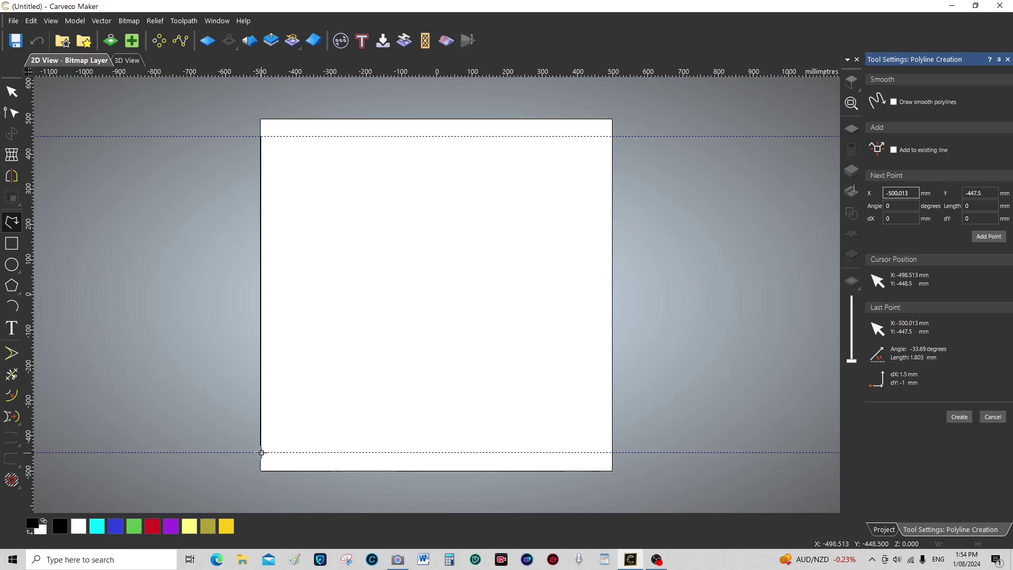
pyautogui.press('Return')
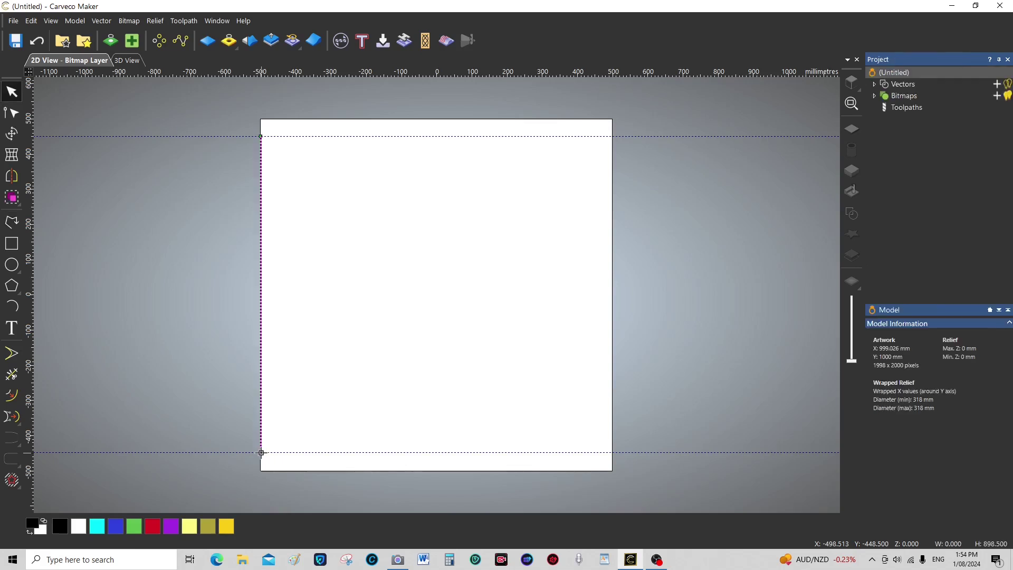
pyautogui.click(75, 21)
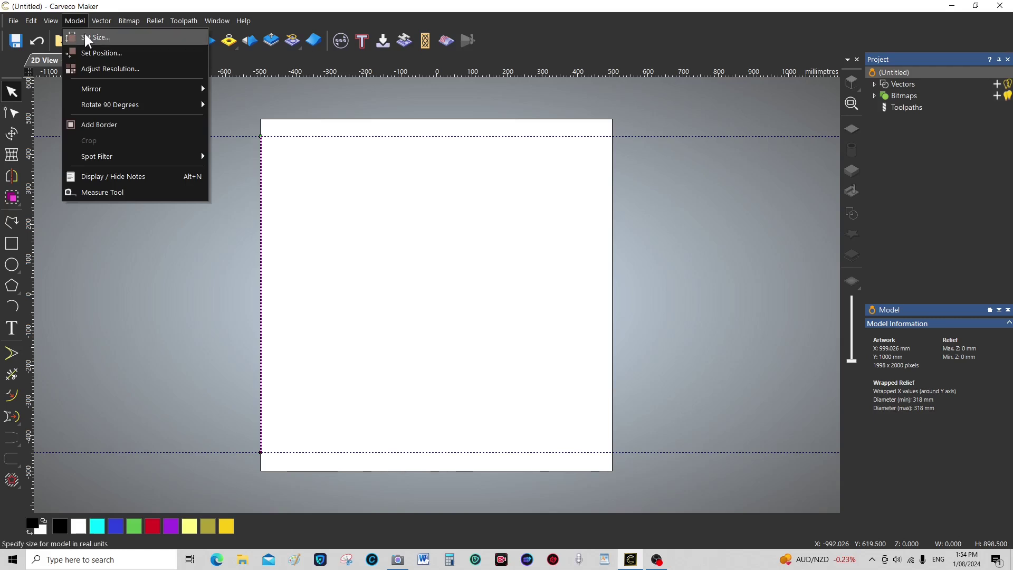
pyautogui.click(90, 36)
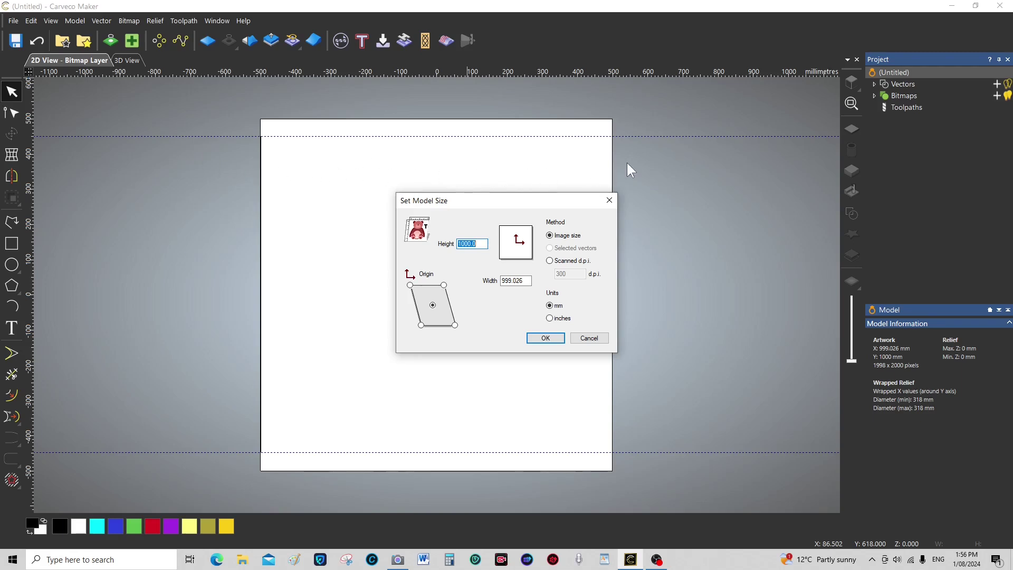
pyautogui.click(610, 201)
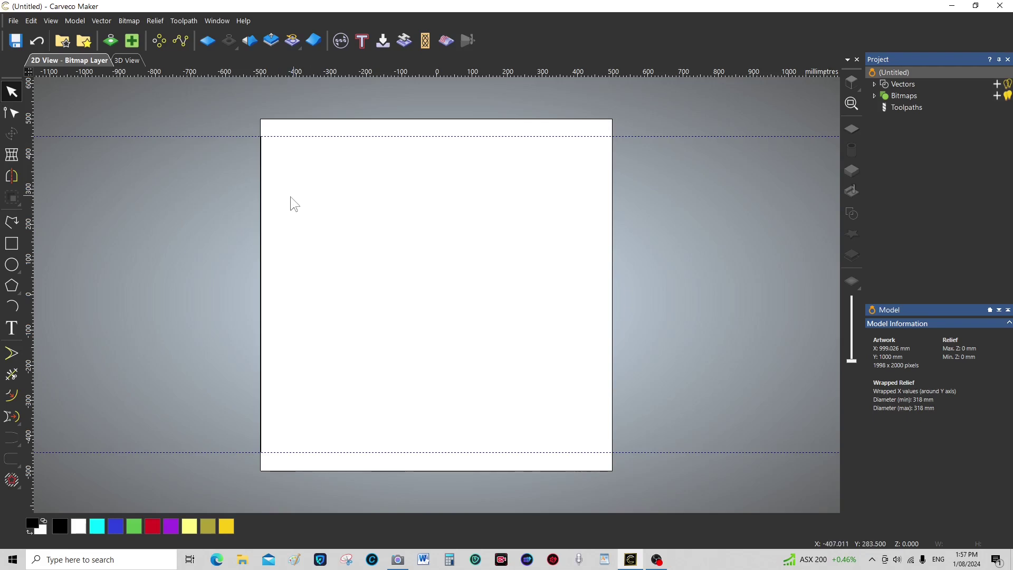
# Block-copy the left-edge line into 10 columns spaced 100 mm apart in X
pyautogui.click(259, 210)
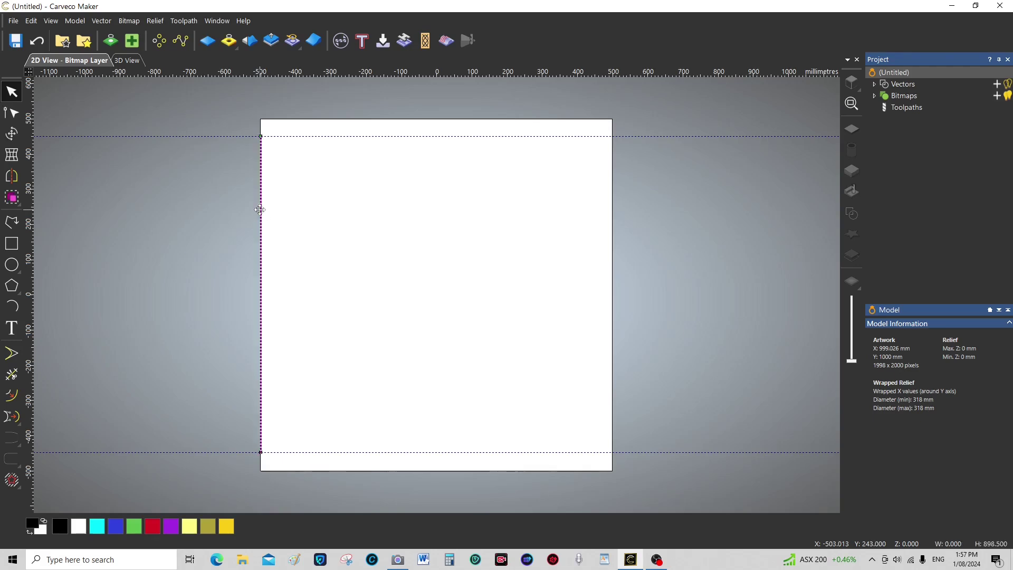
pyautogui.click(159, 41)
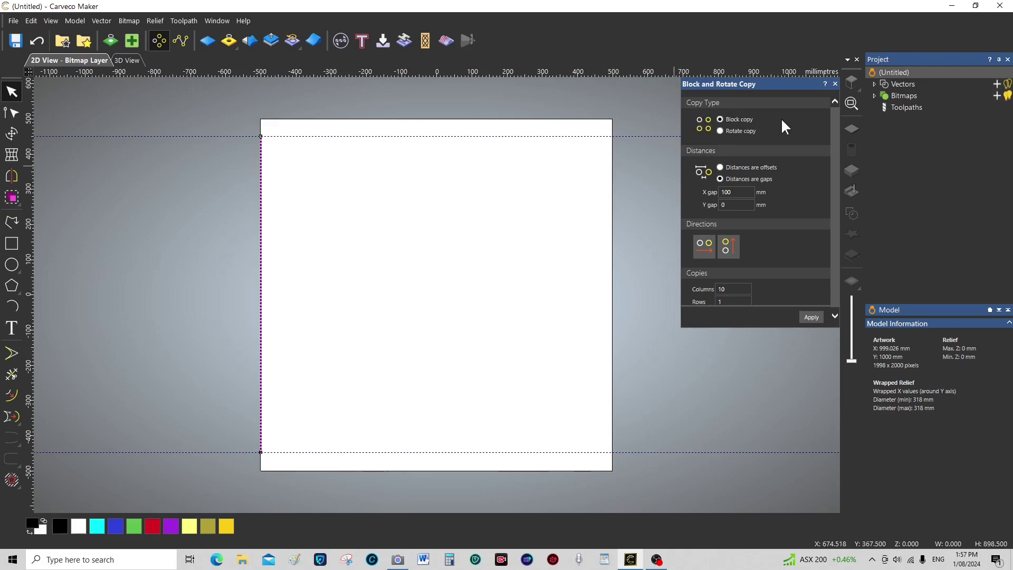
pyautogui.click(730, 206)
pyautogui.click(727, 193)
pyautogui.click(723, 289)
pyautogui.click(810, 315)
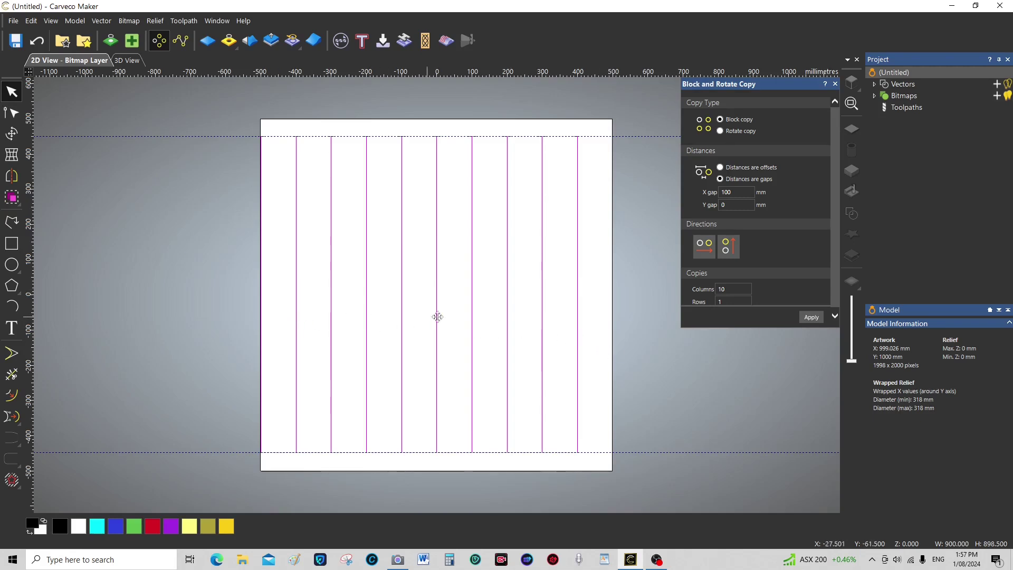
pyautogui.click(835, 84)
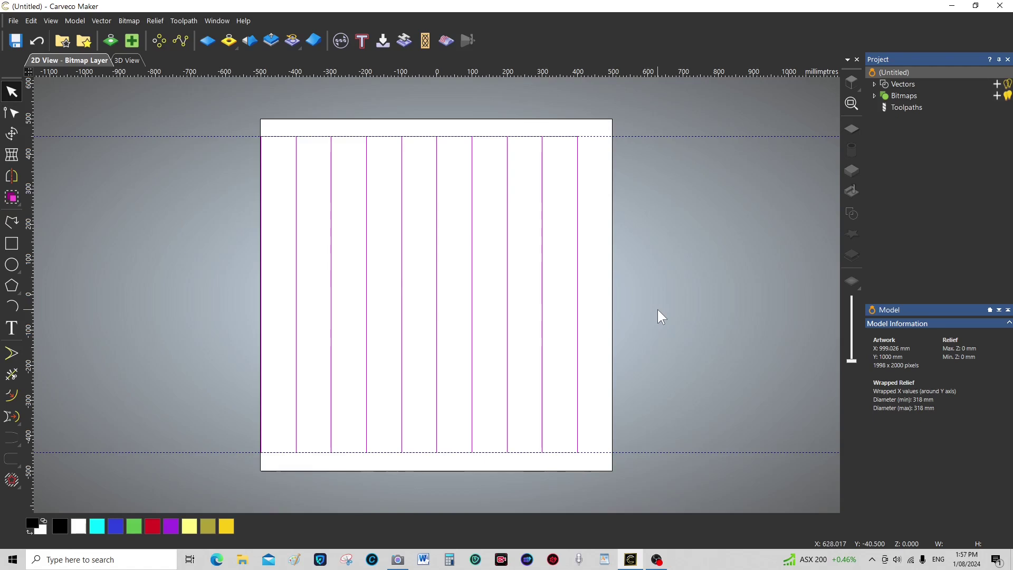
# Draw a horizontal polyline along the top guideline from the artwork's left edge to its right edge
pyautogui.click(733, 295)
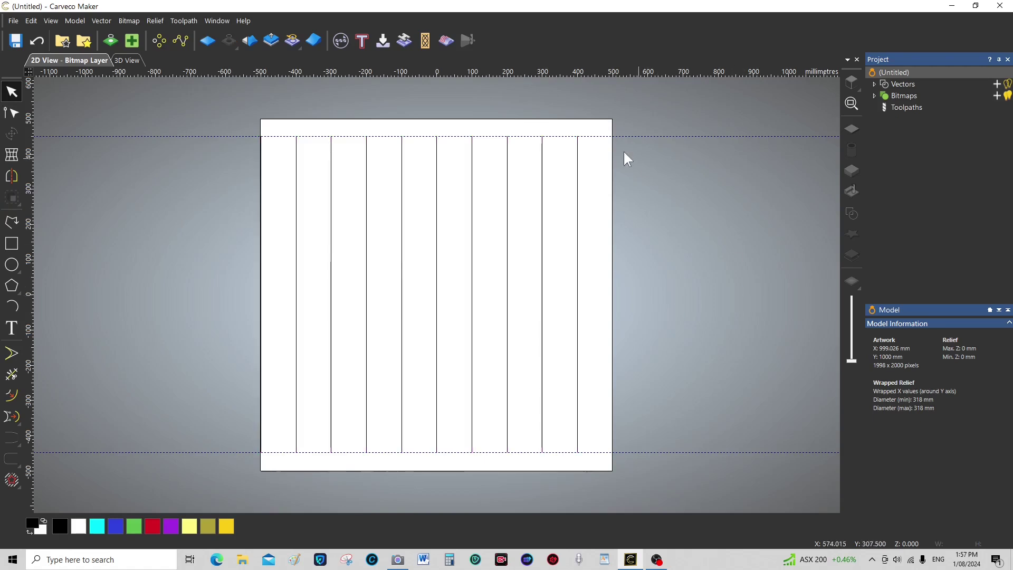
pyautogui.click(14, 221)
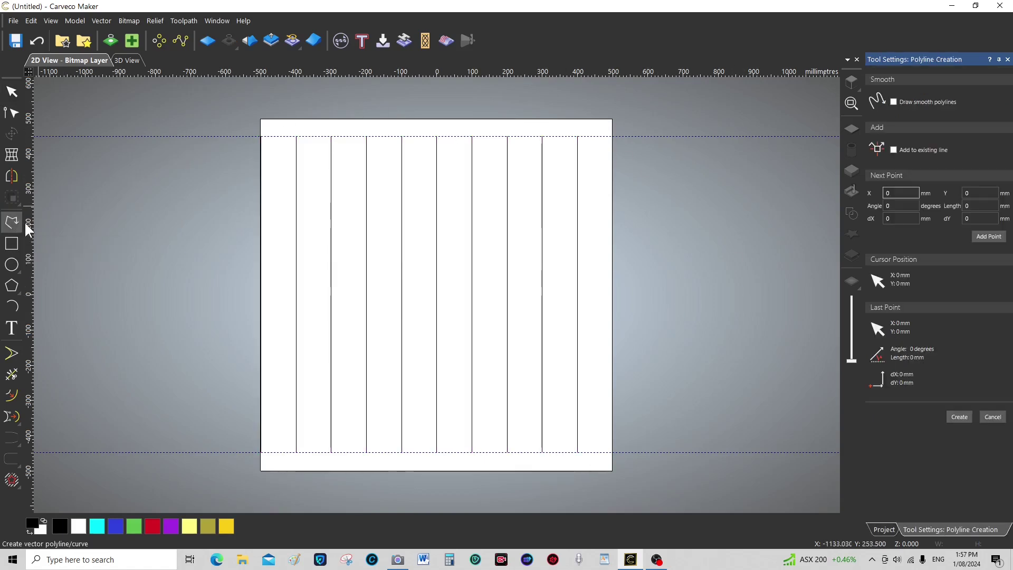
pyautogui.click(260, 133)
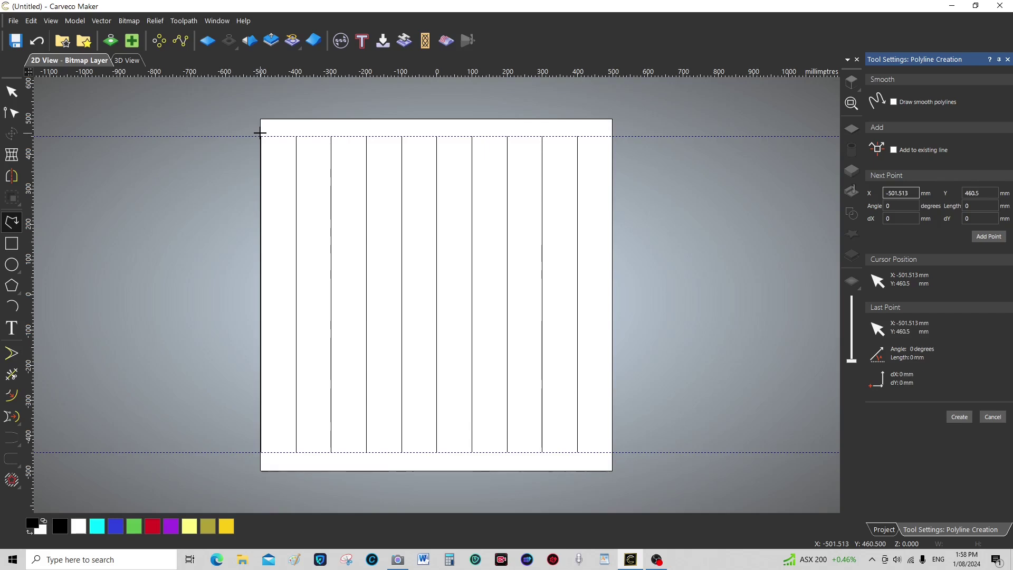
pyautogui.click(612, 133)
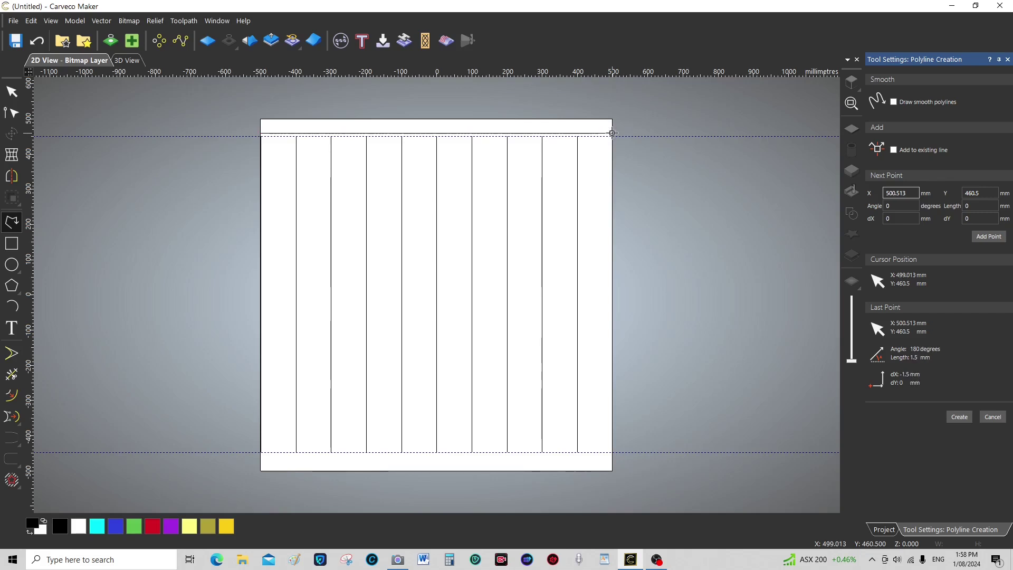
pyautogui.rightClick(629, 137)
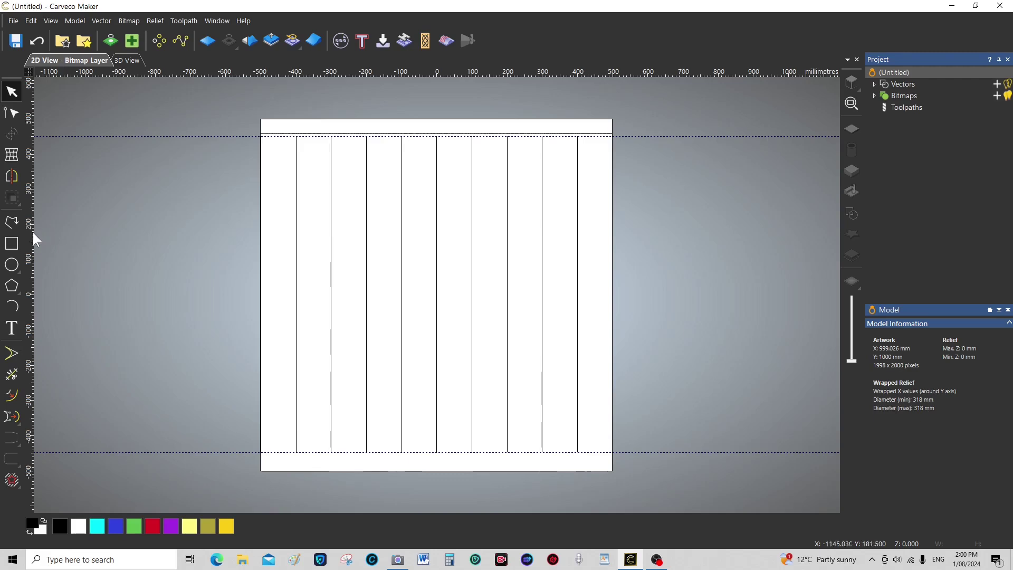
# Draw a matching polyline along the bottom guideline from corner to corner, then deselect it
pyautogui.click(13, 221)
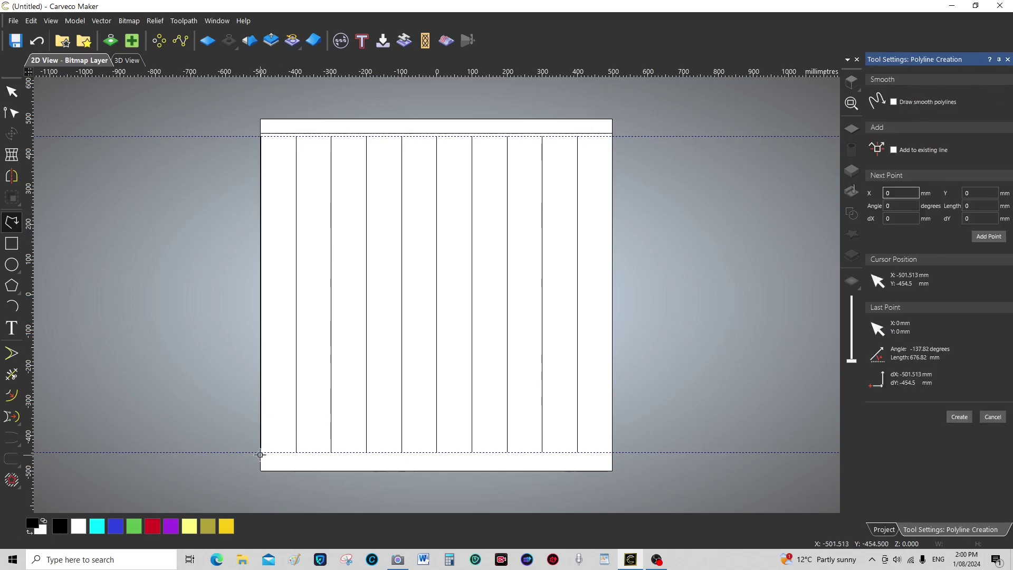
pyautogui.click(260, 455)
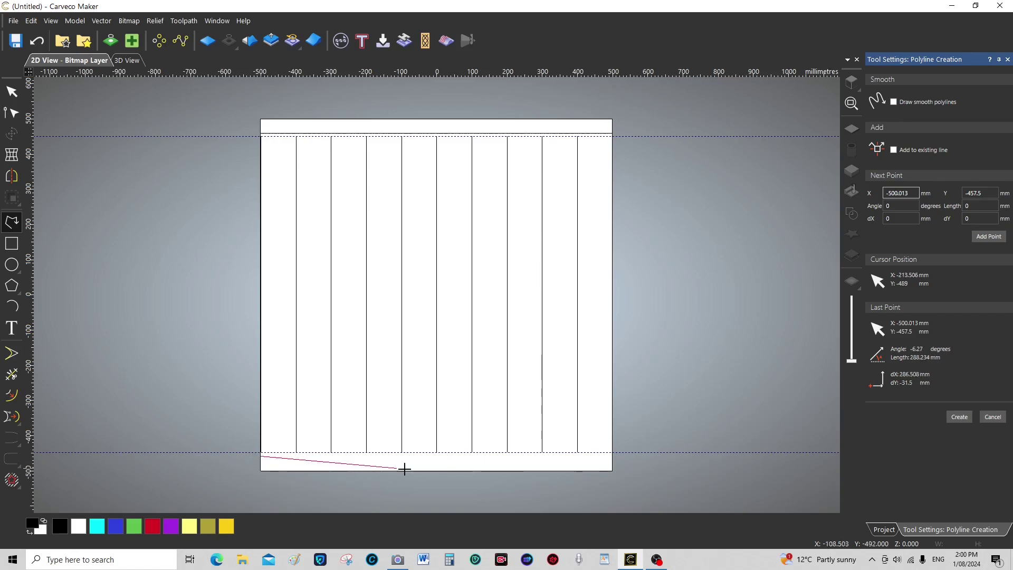
pyautogui.click(612, 457)
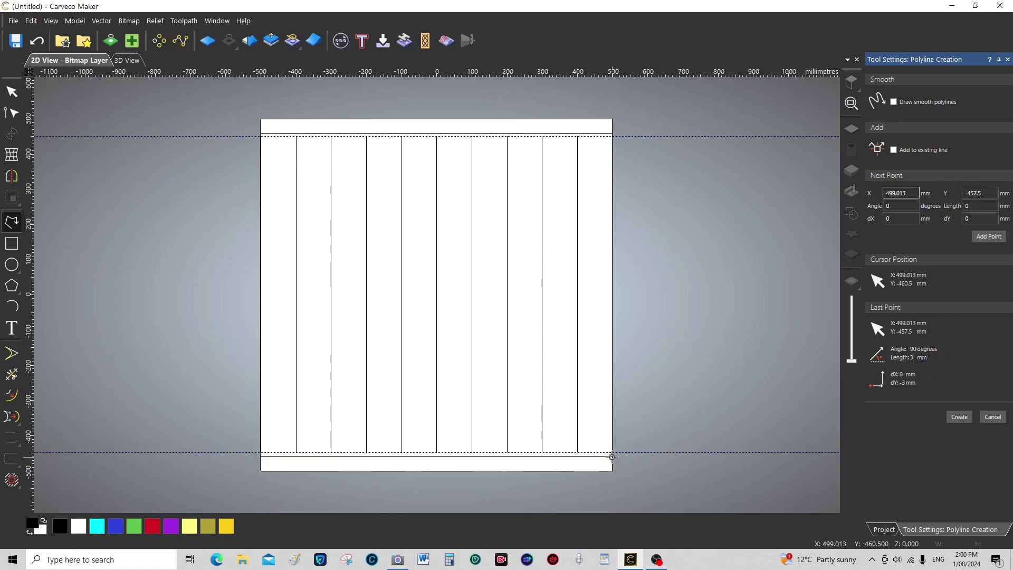
pyautogui.rightClick(630, 459)
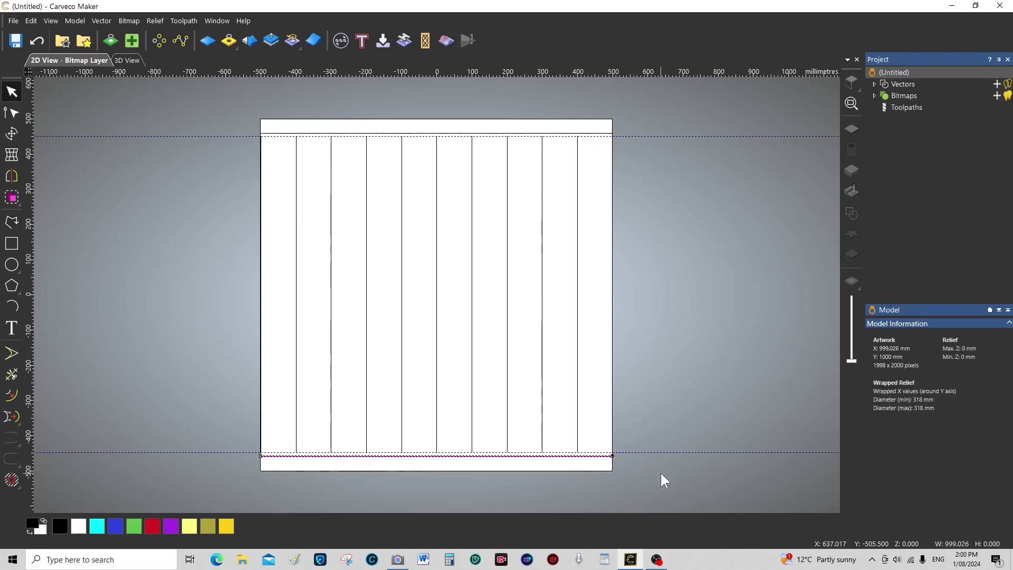
pyautogui.click(690, 351)
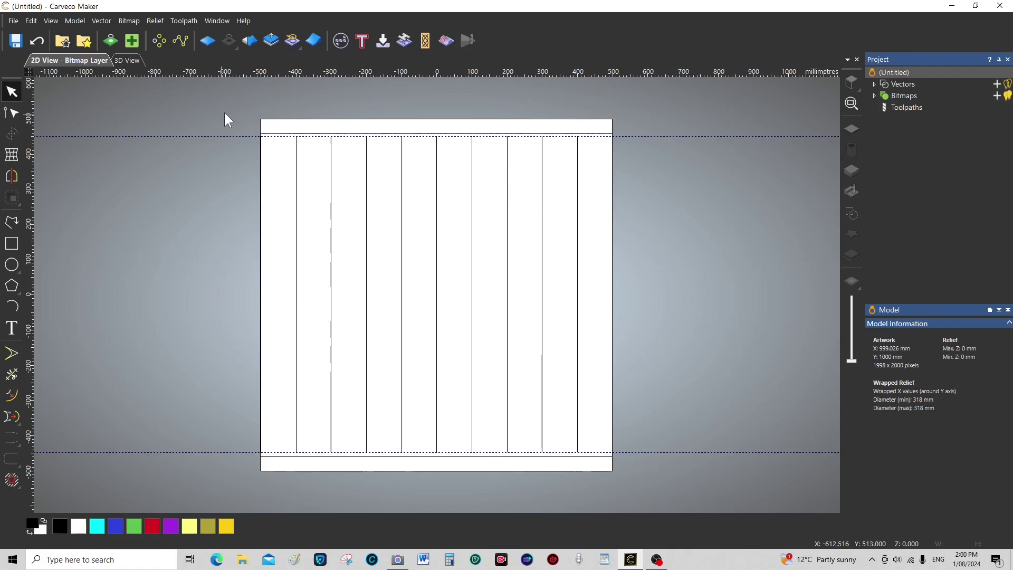
# Box-select the ten vertical lines and both horizontal polylines across the artwork
pyautogui.moveTo(228, 110); pyautogui.dragTo(643, 487)
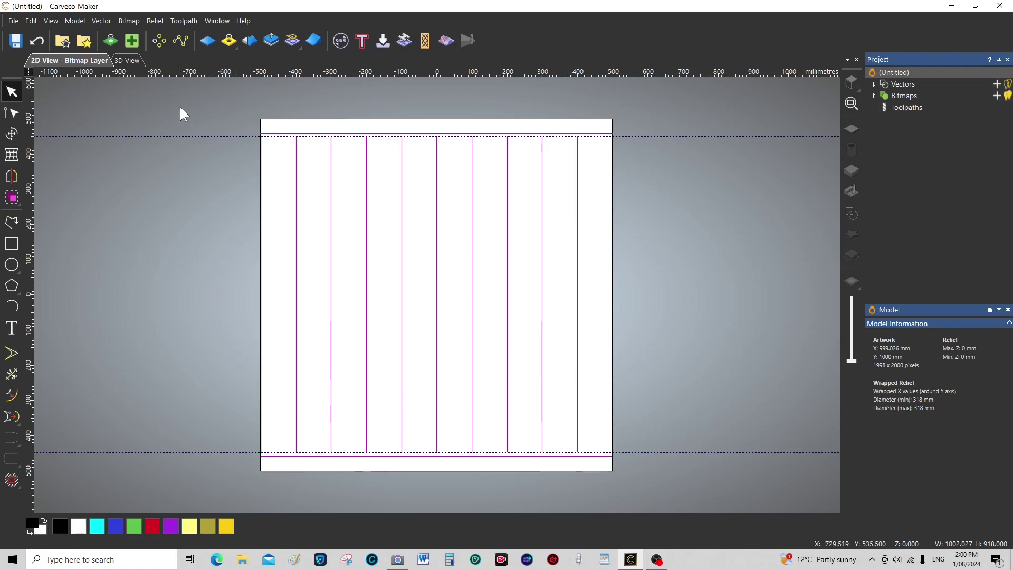
# Create a new 2D Profile toolpath cutting Along the selected vectors, then edit the finish depth
pyautogui.click(183, 21)
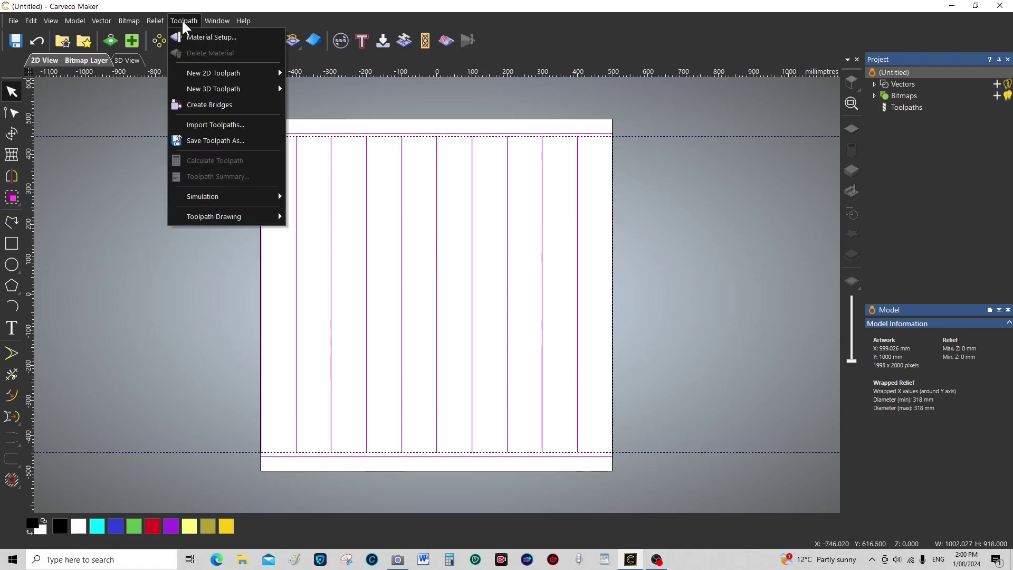
pyautogui.moveTo(221, 72)
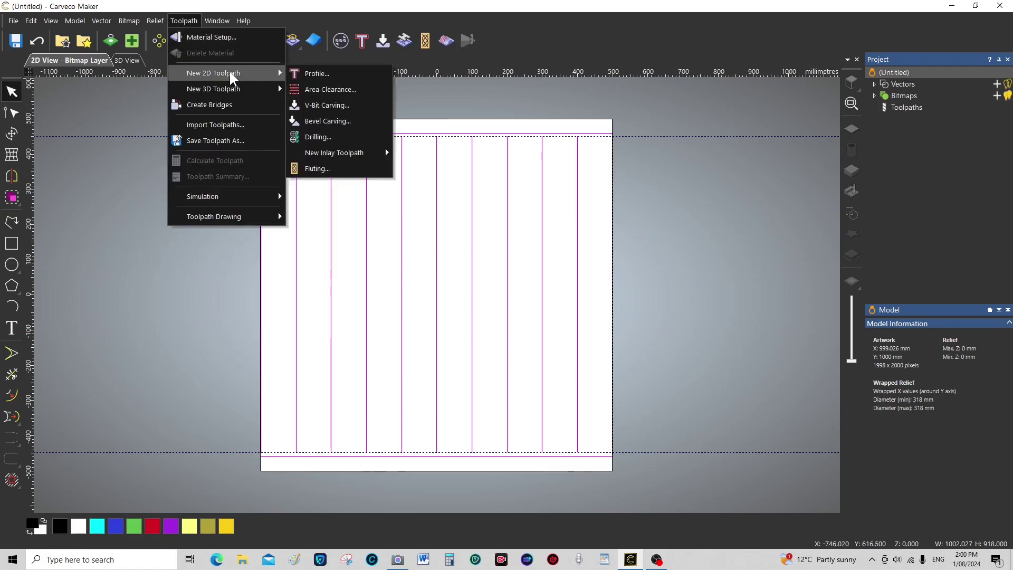
pyautogui.click(319, 73)
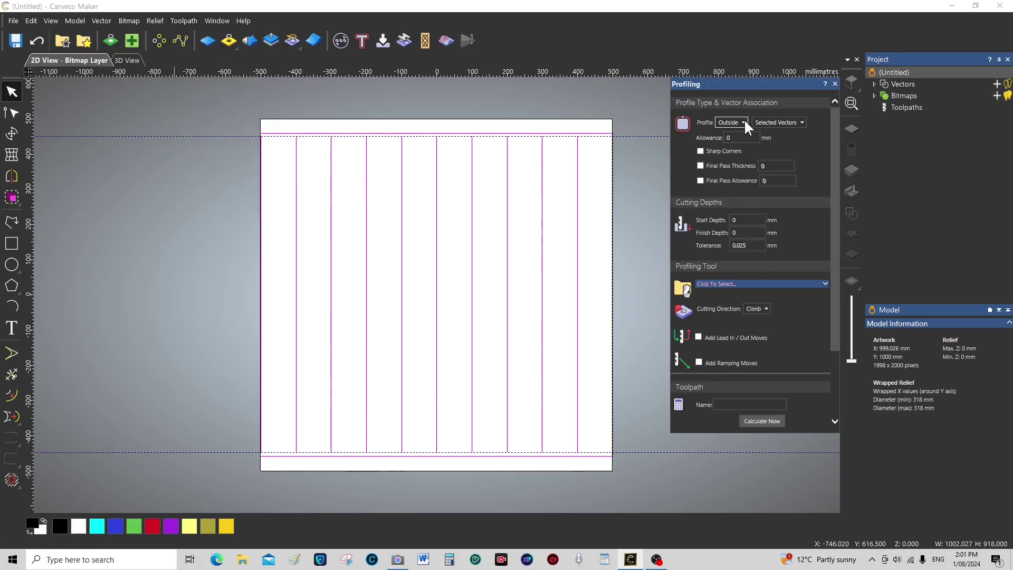
pyautogui.click(745, 122)
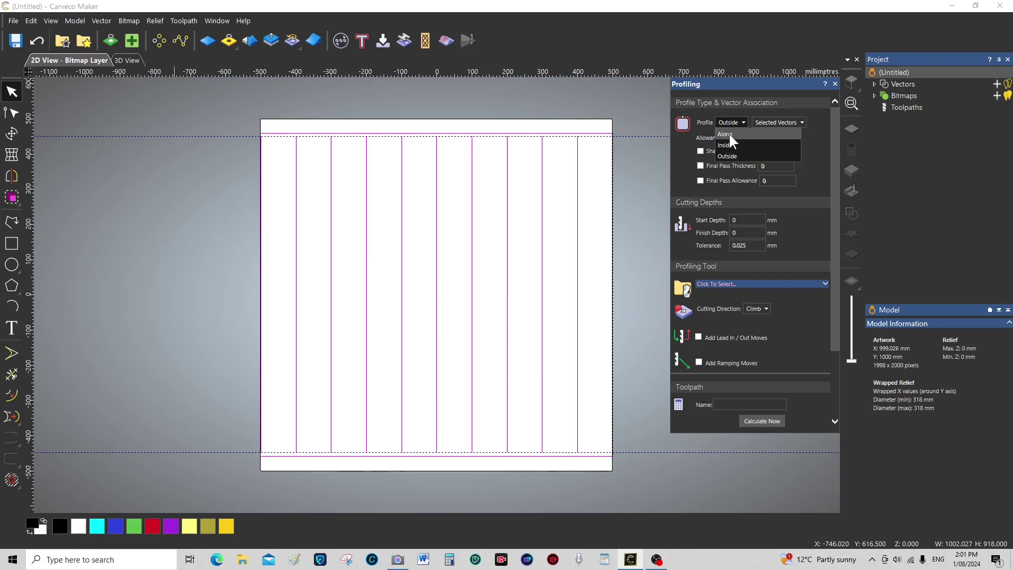
pyautogui.click(729, 135)
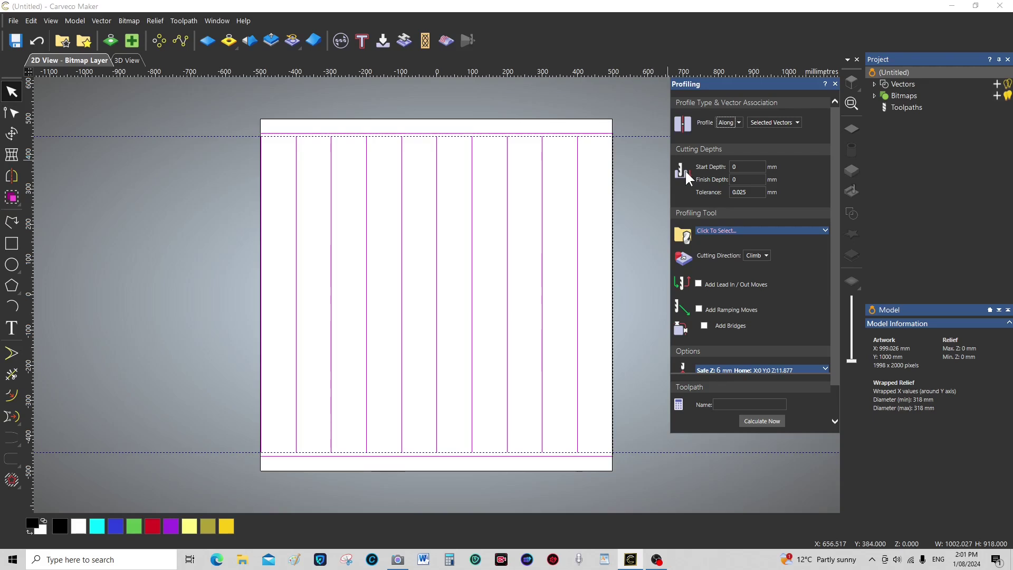
pyautogui.click(744, 180)
pyautogui.scroll(-2, 834, 267)
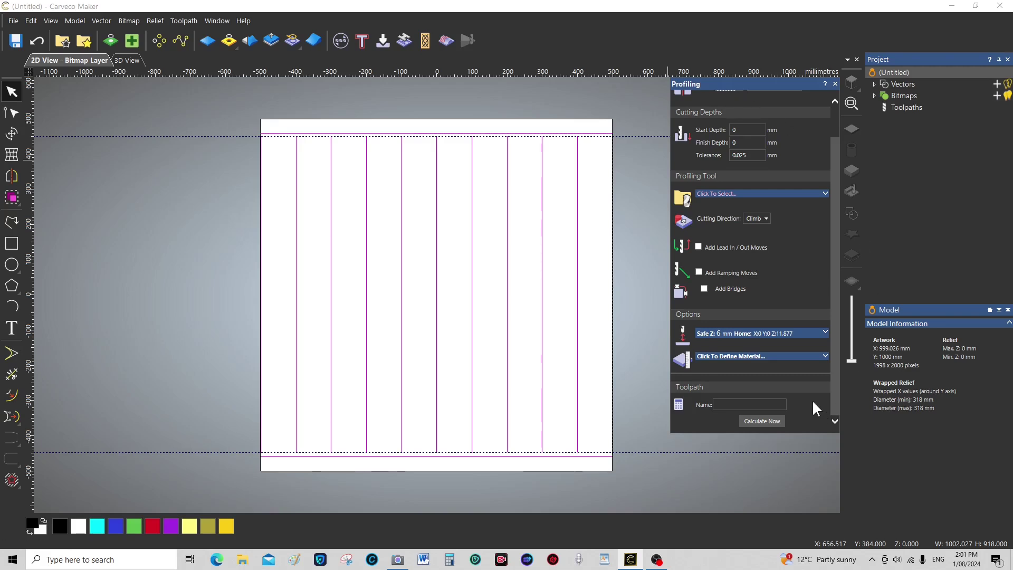
# Enter 159 mm as the Material Thickness in Material Setup
pyautogui.click(826, 356)
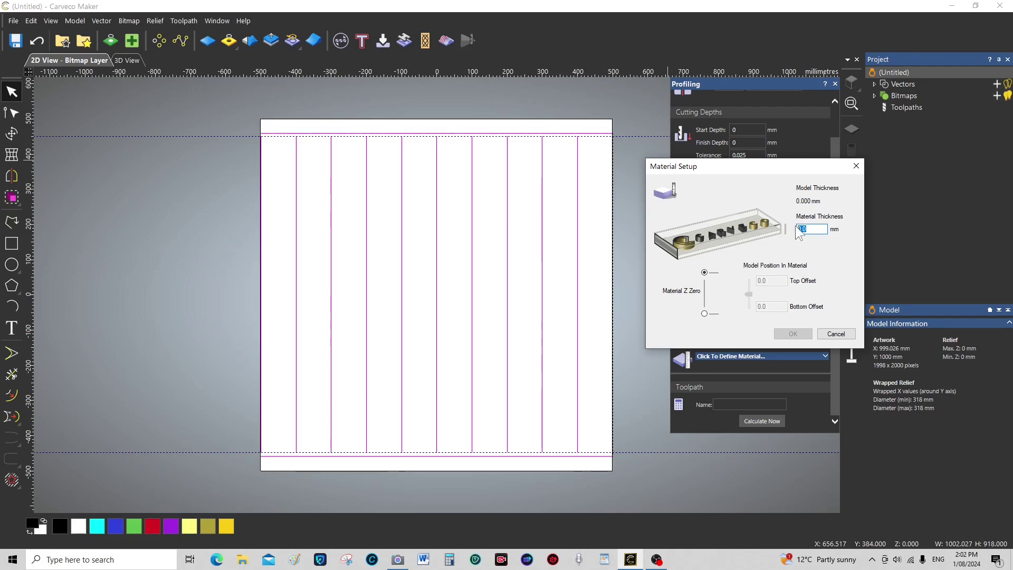
pyautogui.write('159')
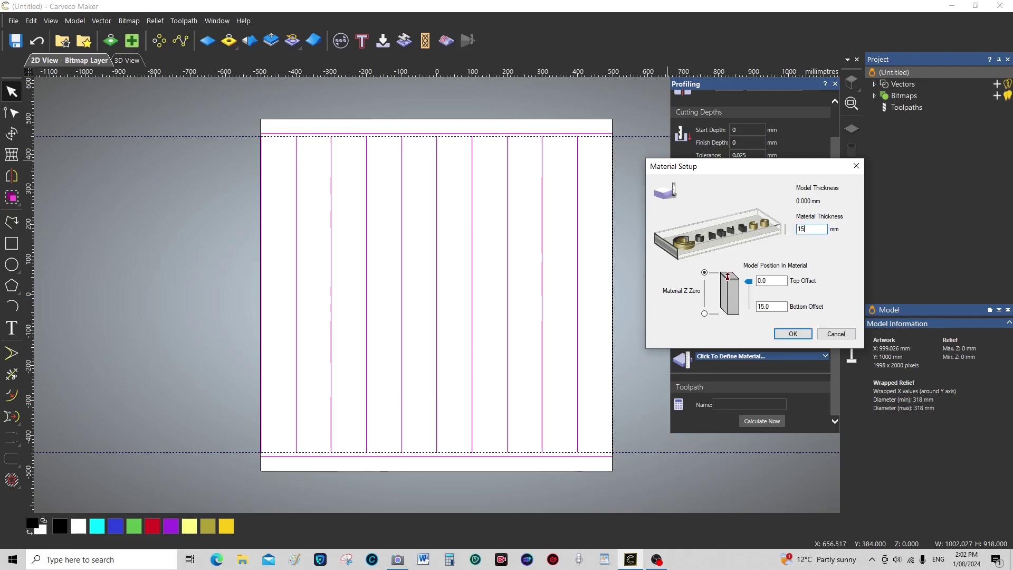
# Confirm the 159 mm thickness and set the profile Finish Depth to 20 mm
pyautogui.click(793, 334)
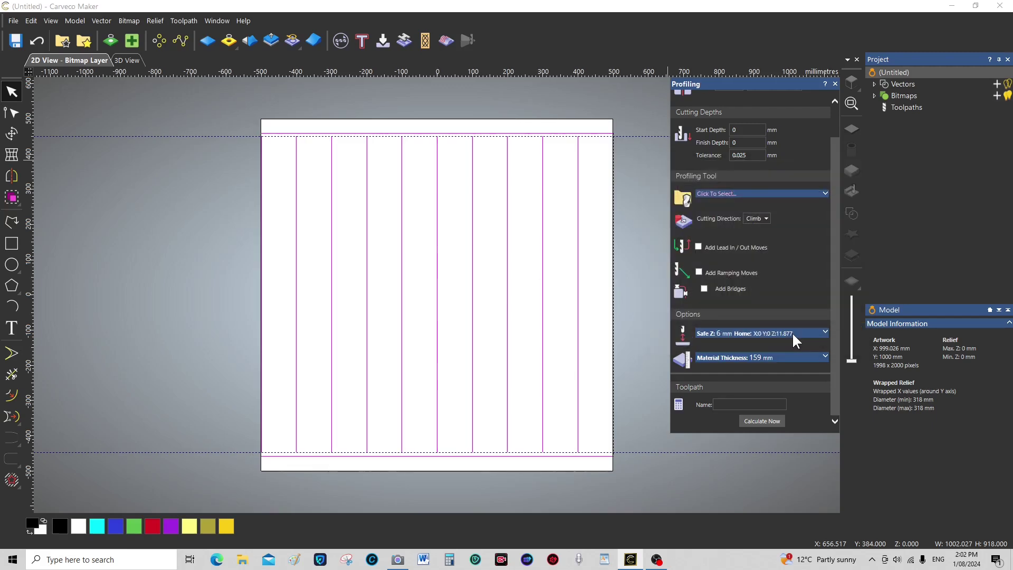
pyautogui.moveTo(834, 236); pyautogui.dragTo(832, 194)
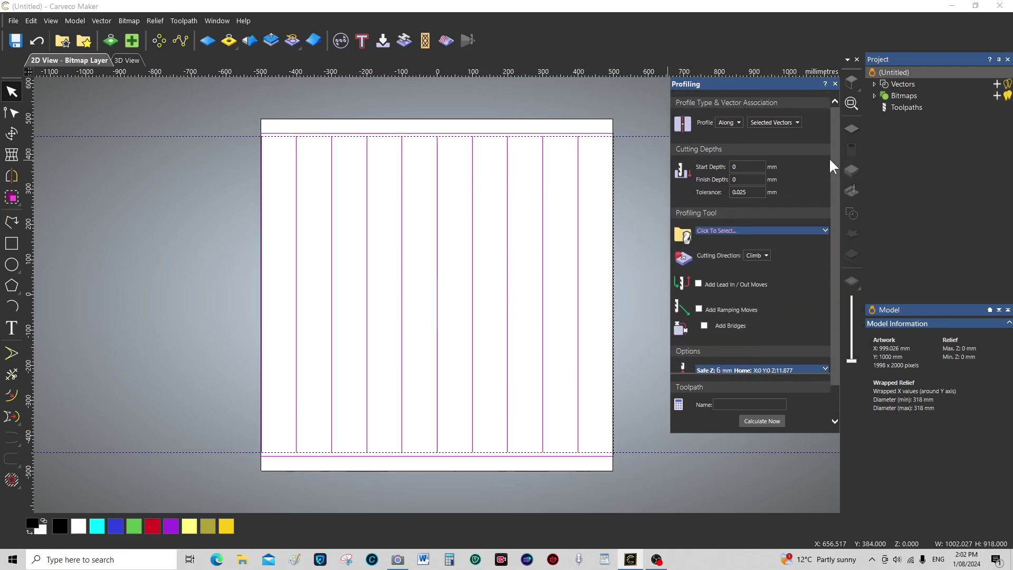
pyautogui.click(739, 180)
pyautogui.write('2')
# Select Ball Nose 30 mm as the profiling tool
pyautogui.click(825, 232)
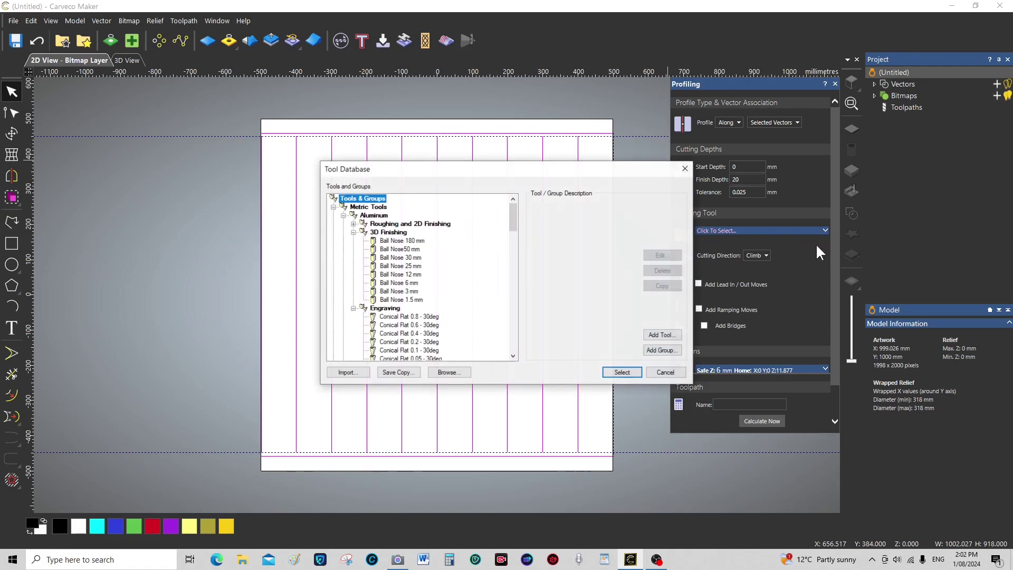
pyautogui.click(403, 258)
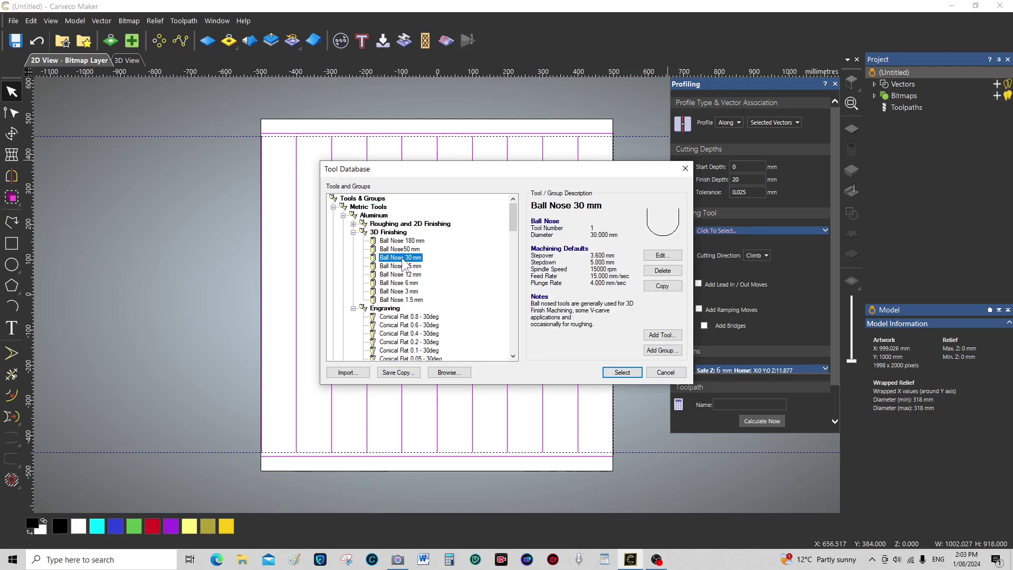
pyautogui.click(622, 372)
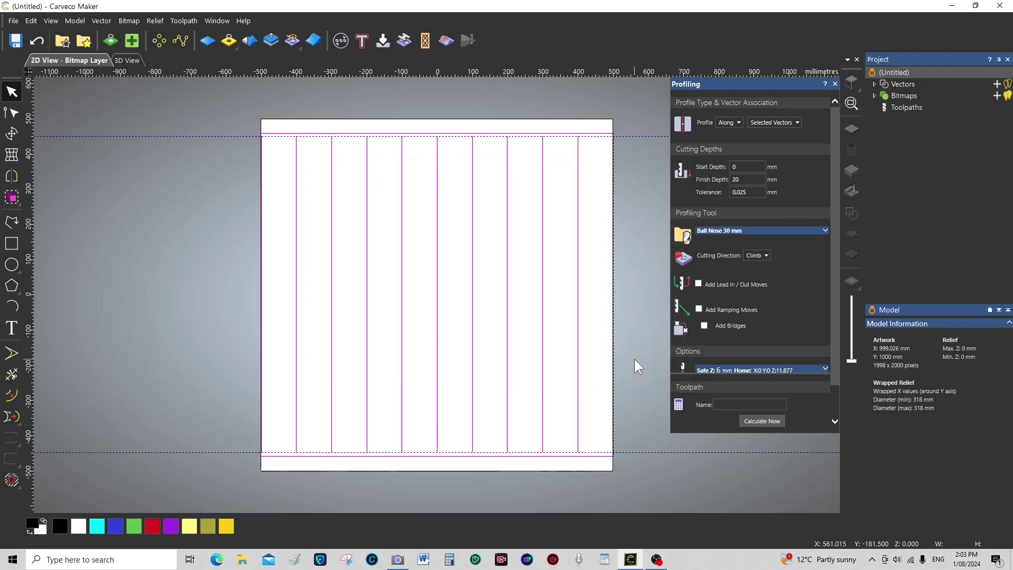
# Give the Ball Nose 30 mm tool feed rate 50, plunge rate 25 and spindle speed 18000
pyautogui.click(826, 231)
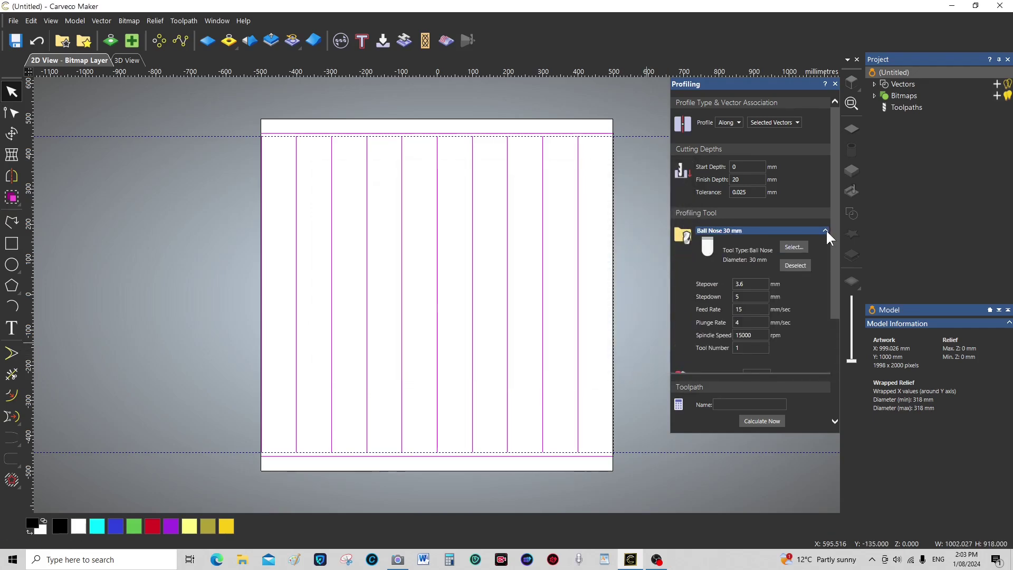
pyautogui.click(750, 284)
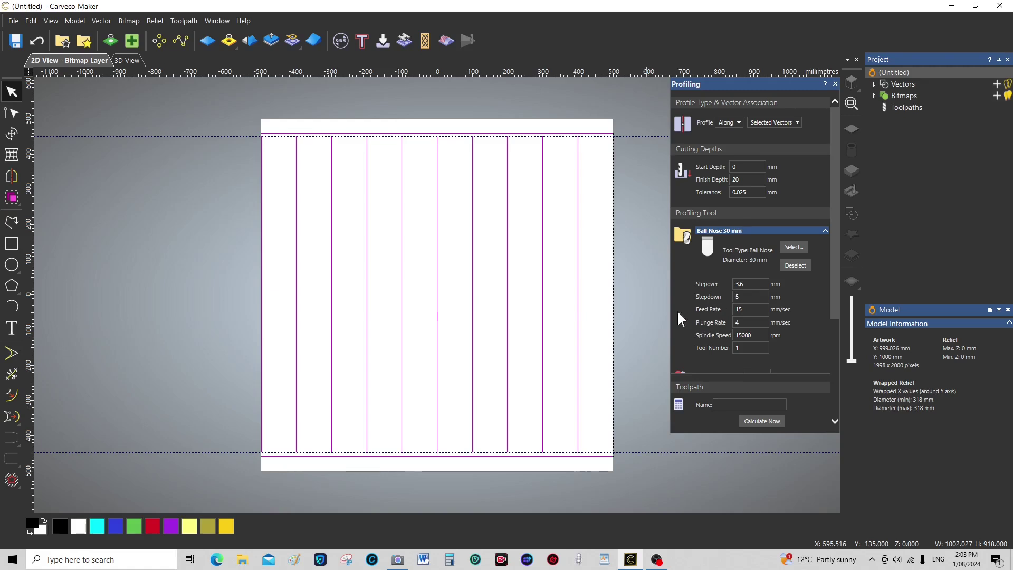
pyautogui.doubleClick(737, 310)
pyautogui.write('50')
pyautogui.click(744, 323)
pyautogui.write('25')
pyautogui.click(740, 335)
pyautogui.click(755, 345)
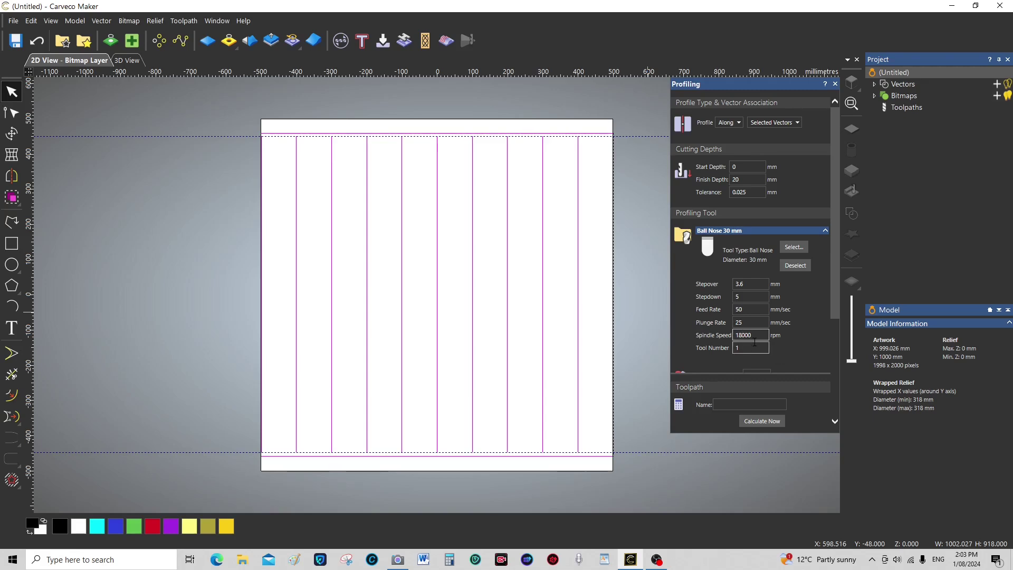
pyautogui.click(743, 321)
# Name the profiling toolpath '1' and calculate it
pyautogui.scroll(-2, 794, 339)
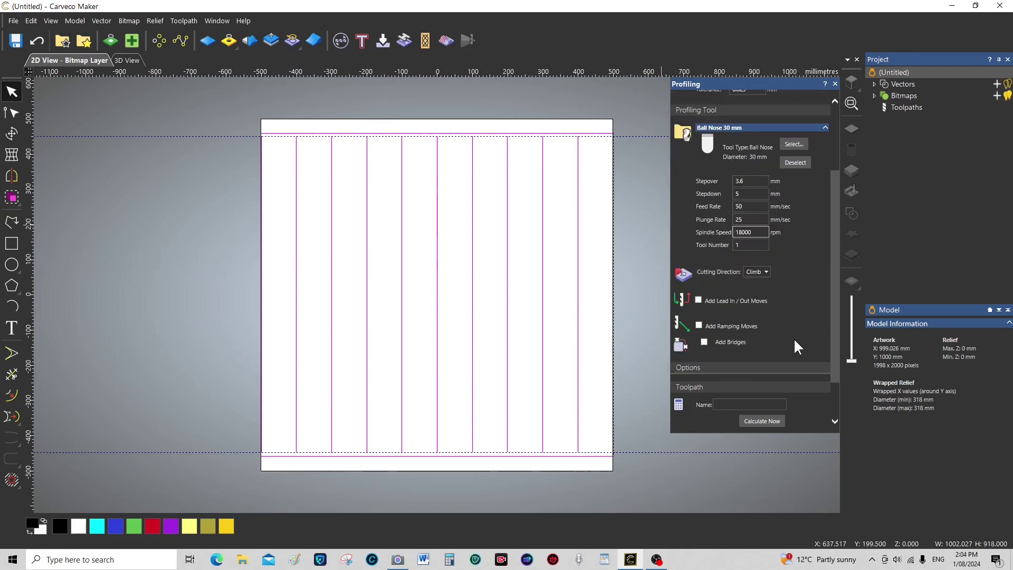
pyautogui.scroll(-1, 797, 346)
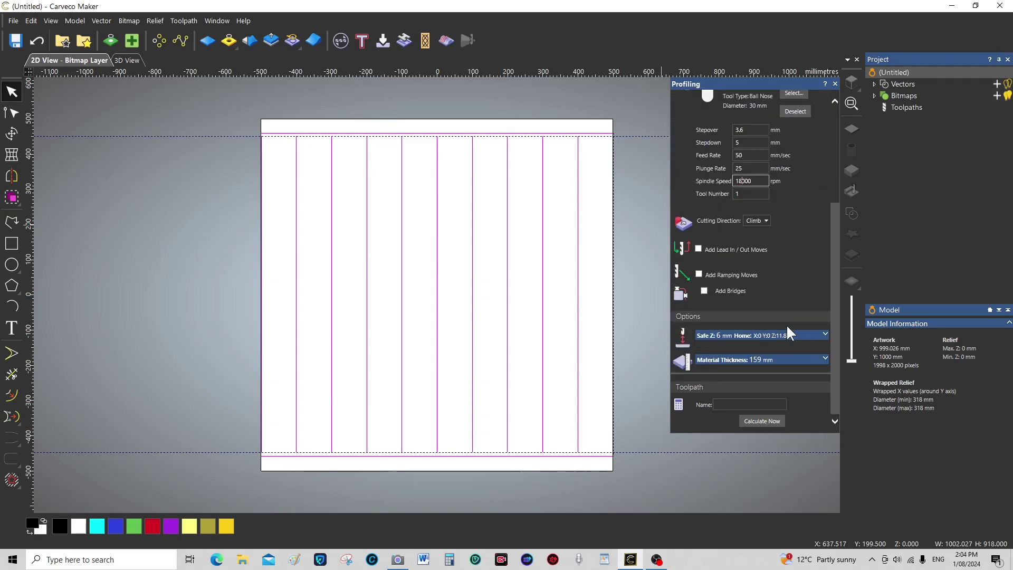
pyautogui.scroll(-1, 790, 318)
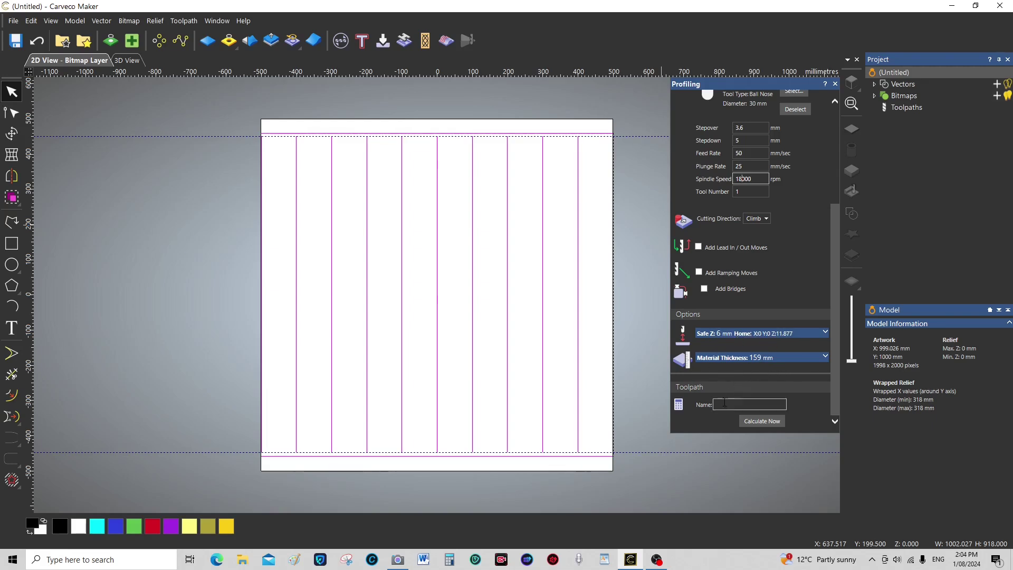
pyautogui.click(826, 359)
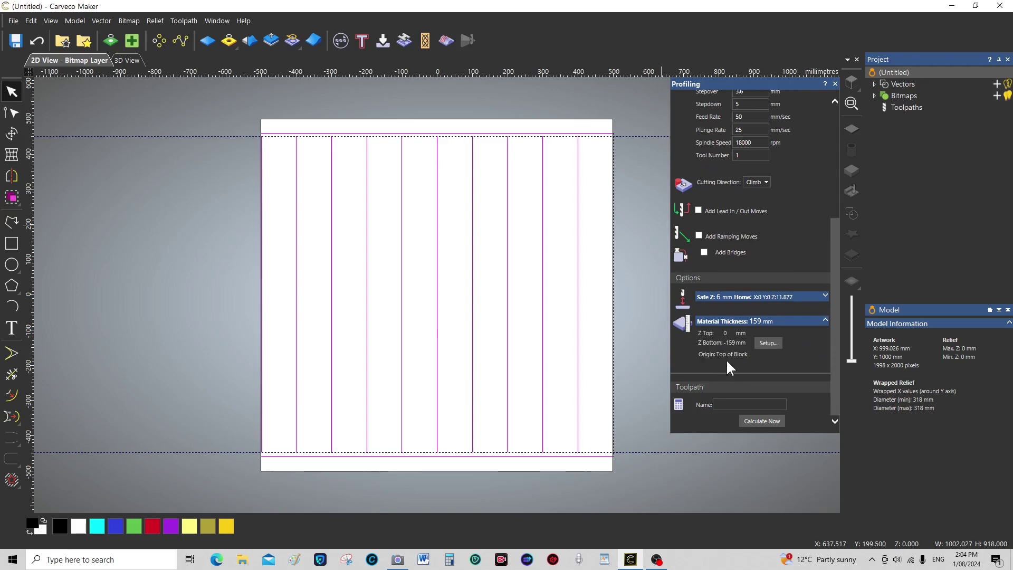
pyautogui.click(718, 405)
pyautogui.write('1')
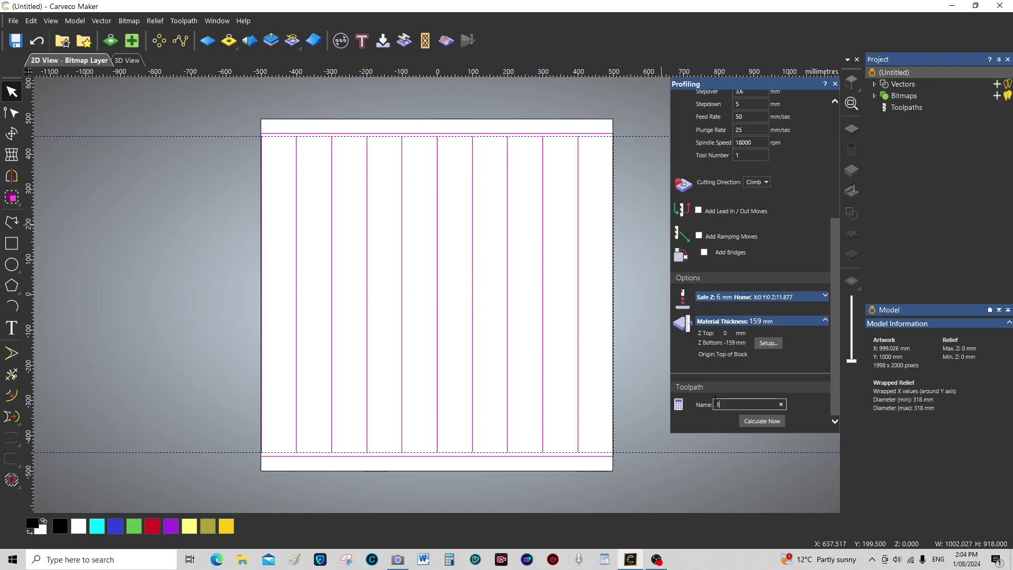
pyautogui.click(761, 420)
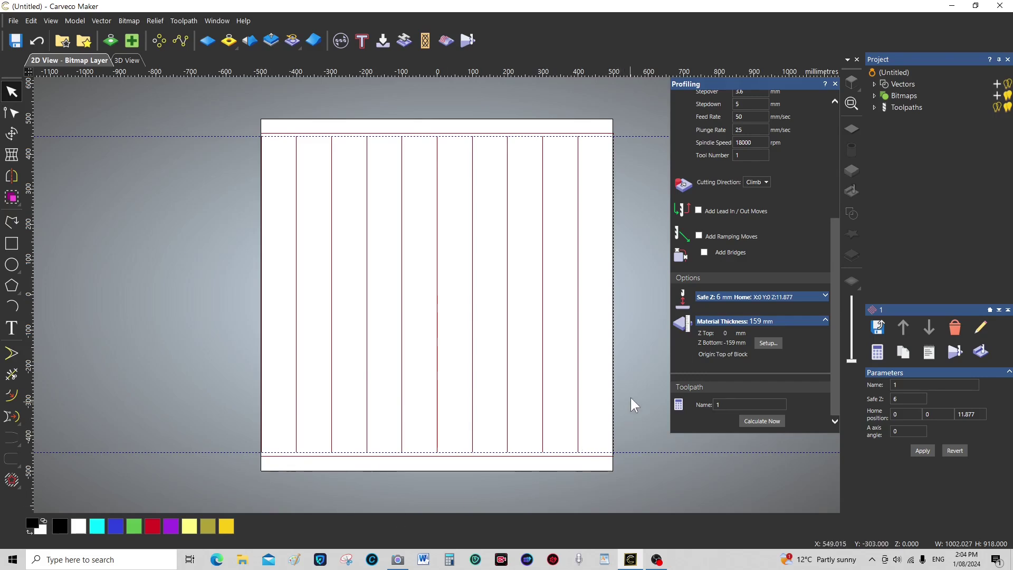
# Close the profiling settings and show the relief unwrapped flat in the 3D view
pyautogui.click(836, 84)
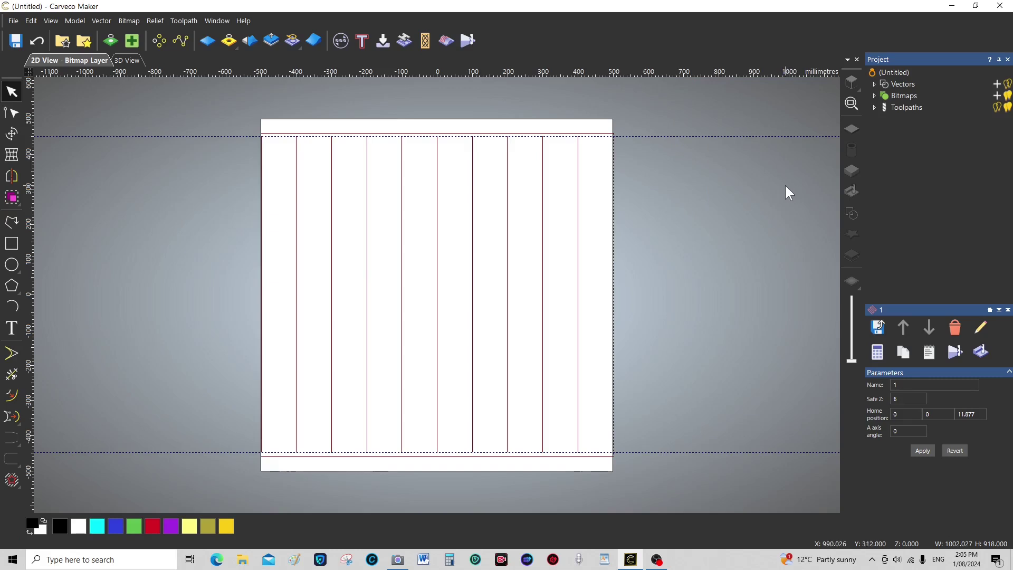
pyautogui.click(127, 61)
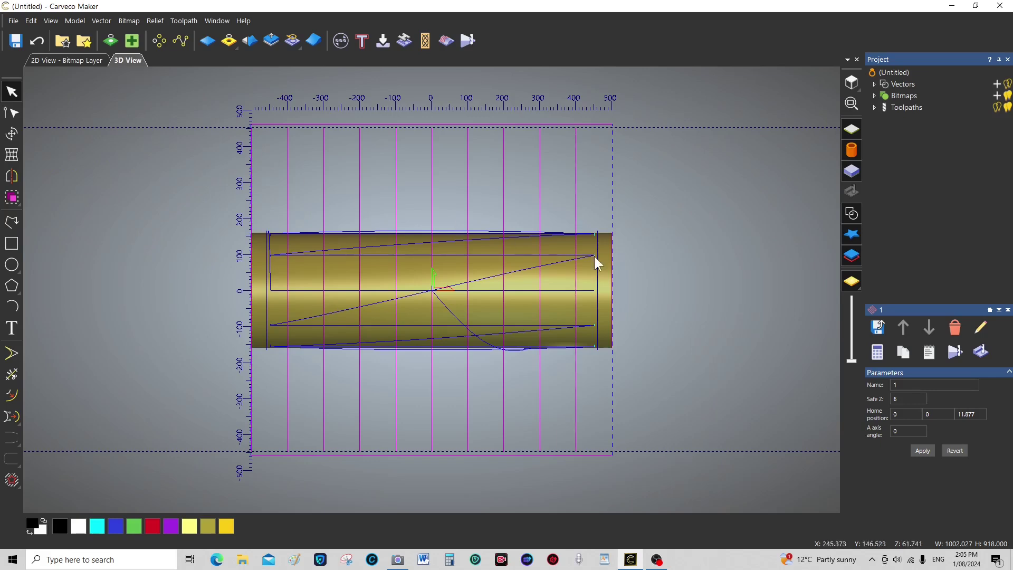
pyautogui.click(855, 154)
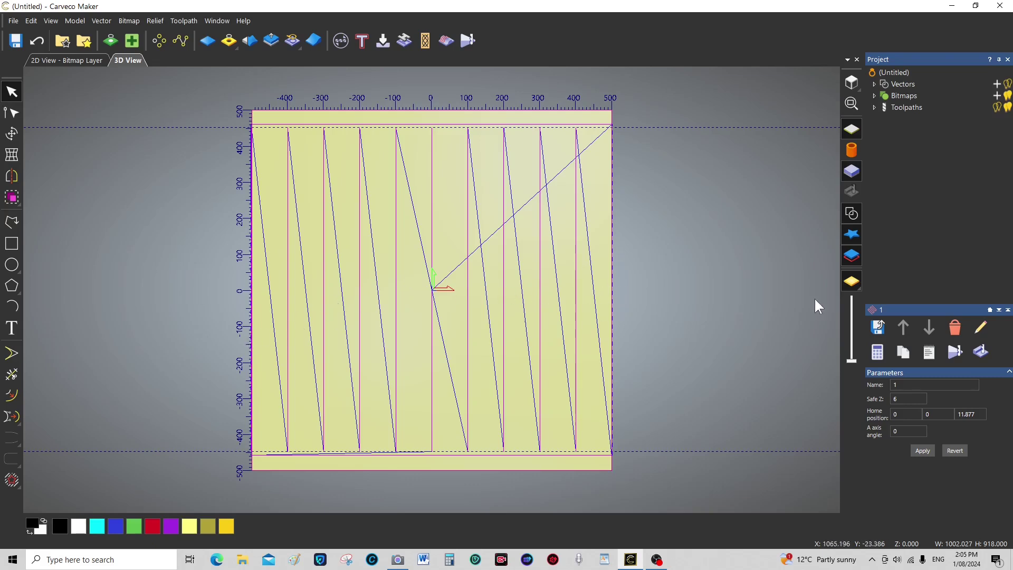
# Simulate toolpath 1 to carve the flutes and end grooves
pyautogui.click(956, 351)
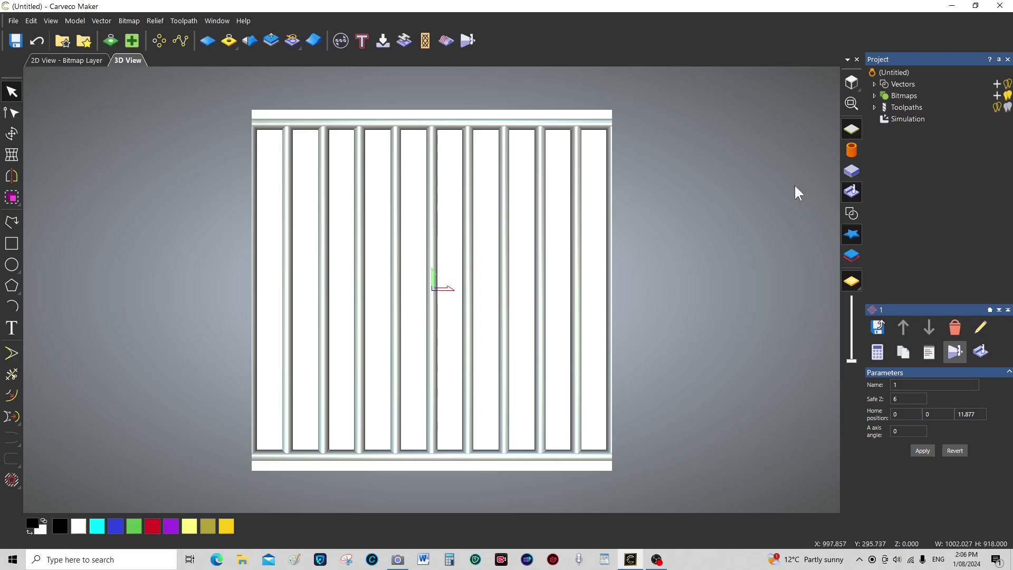
# Switch the simulation to rotary display and orbit the cylinder nearly upright
pyautogui.click(853, 151)
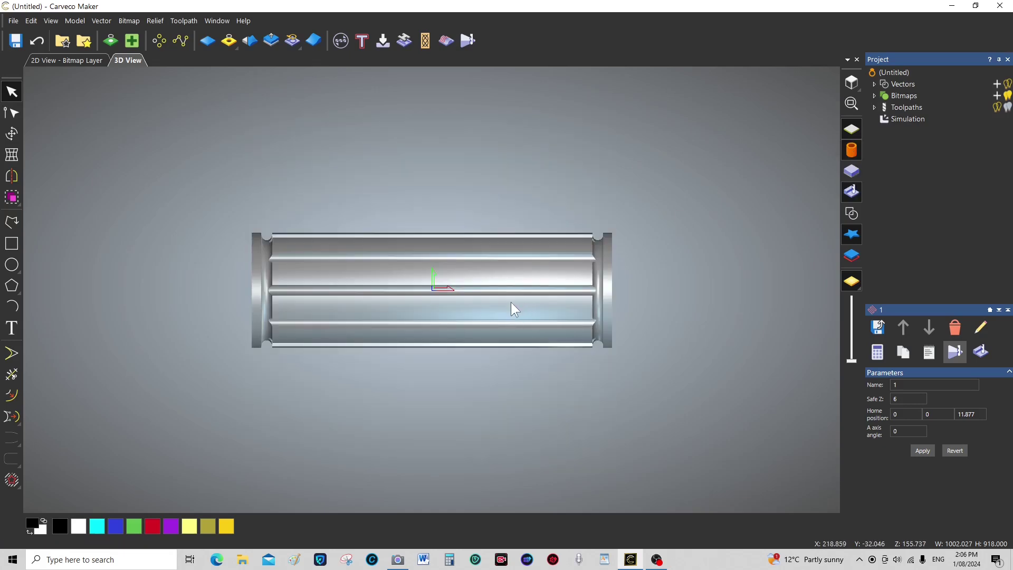
pyautogui.moveTo(511, 303); pyautogui.dragTo(472, 157)
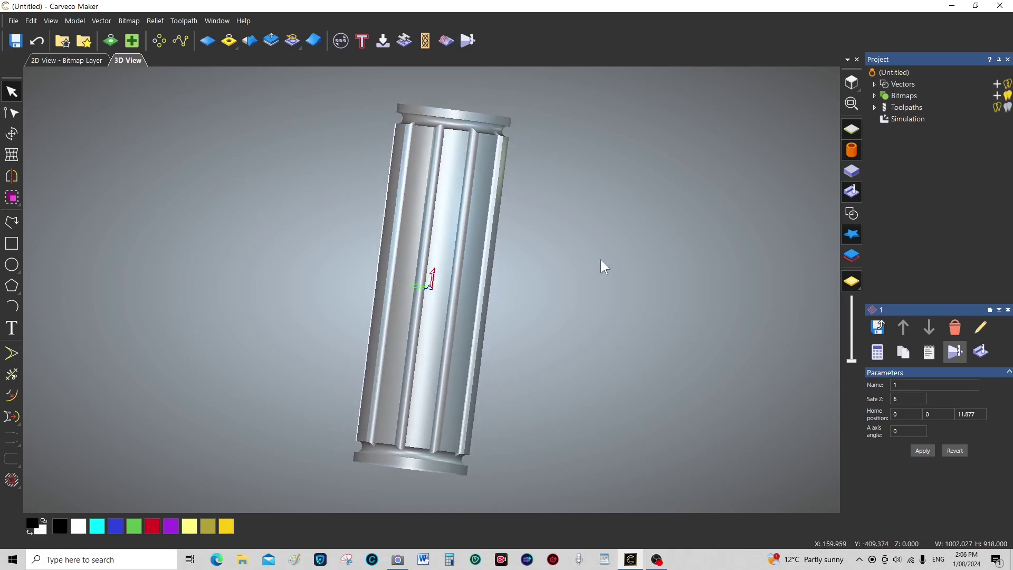
pyautogui.click(903, 120)
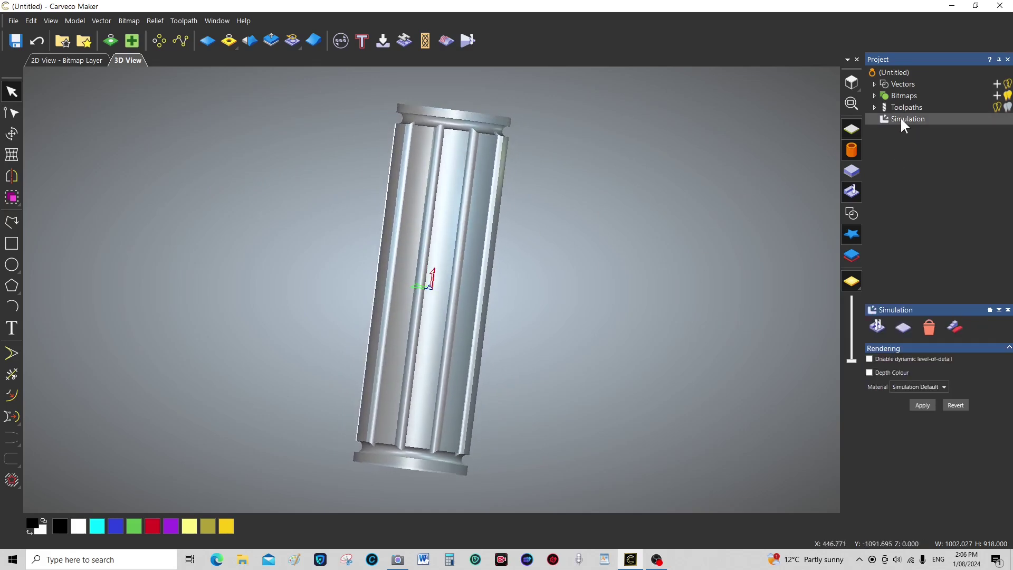
pyautogui.click(945, 386)
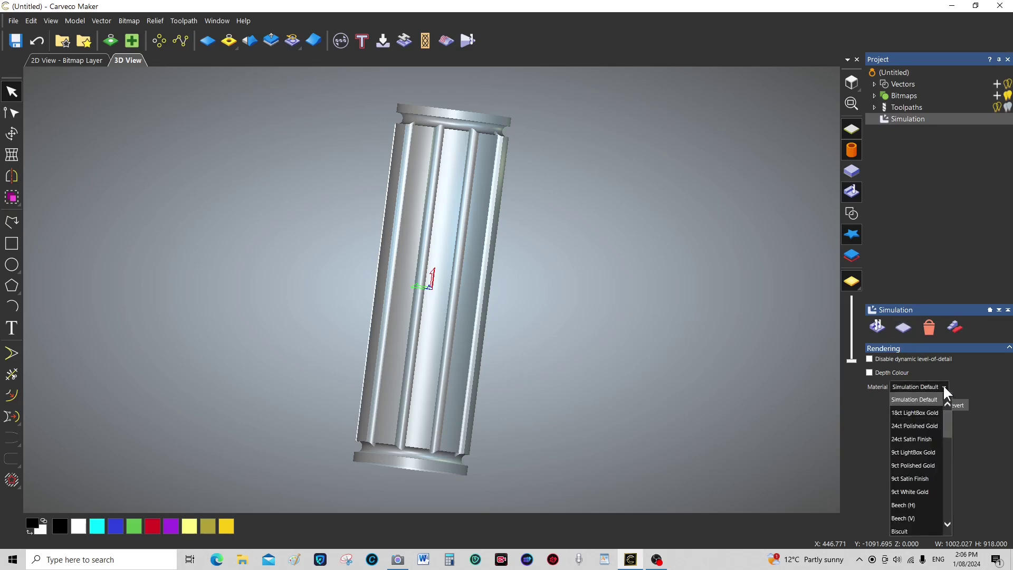
pyautogui.click(908, 517)
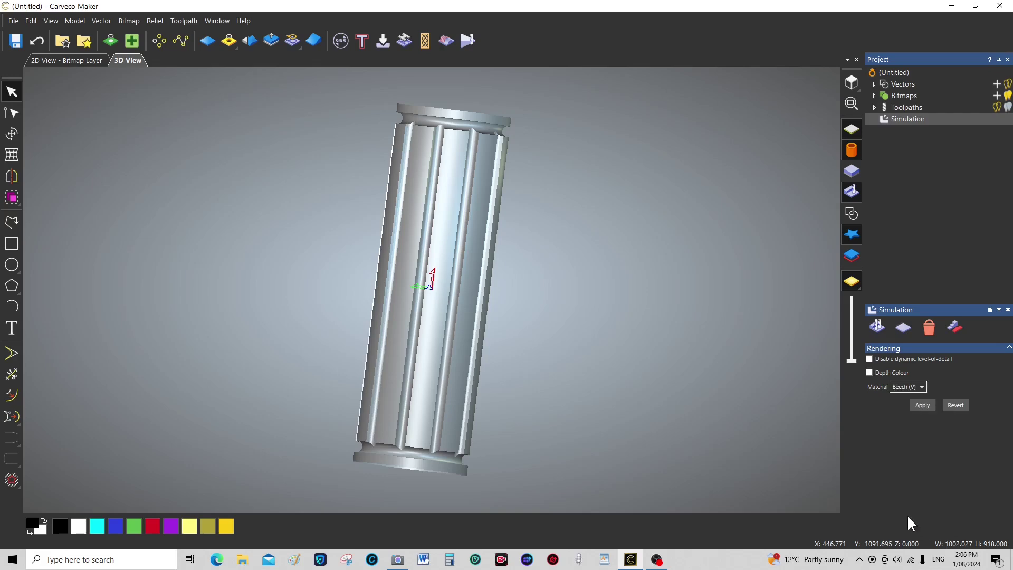
pyautogui.click(924, 406)
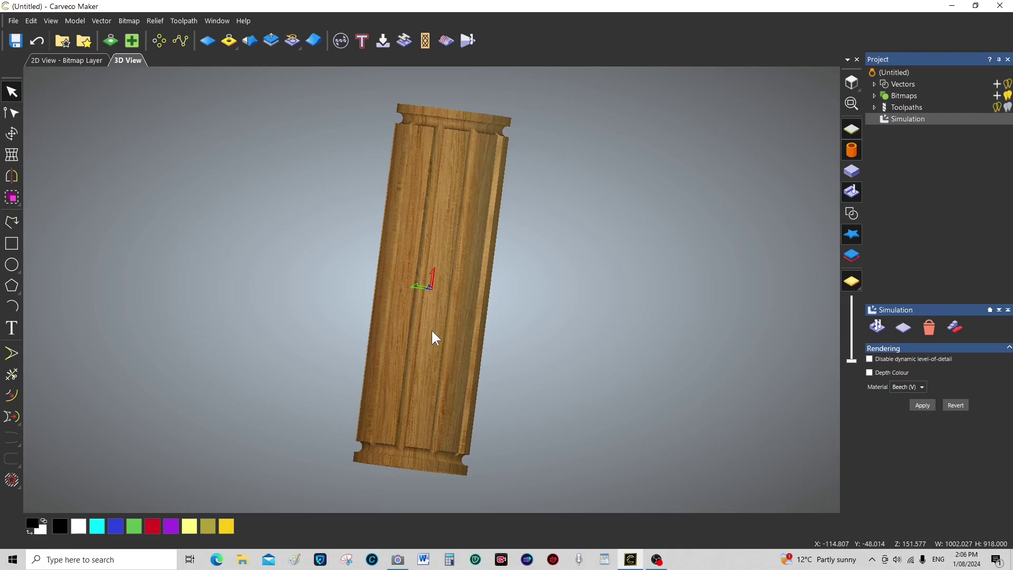
pyautogui.scroll(2, 433, 332)
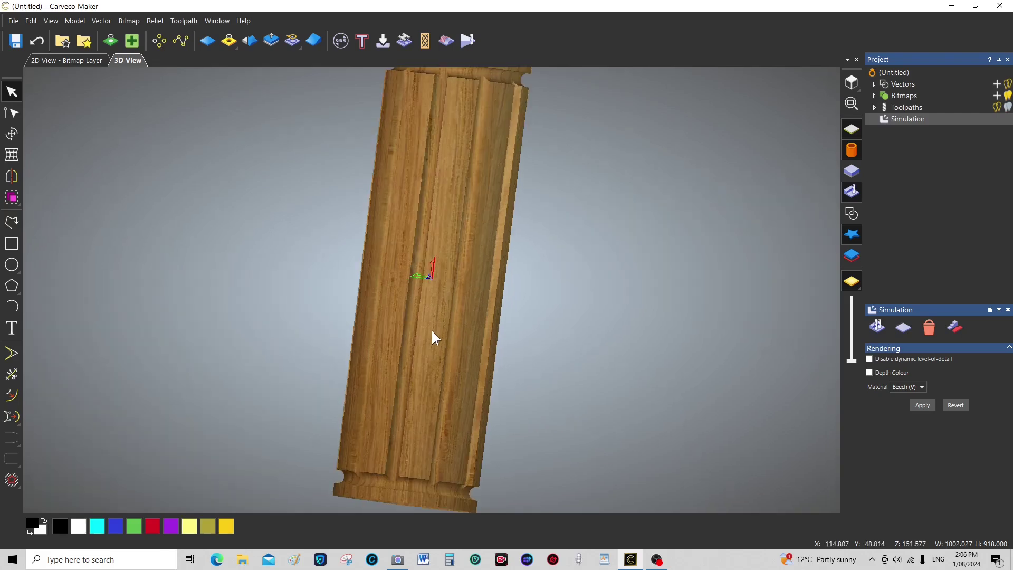
pyautogui.scroll(-2, 432, 332)
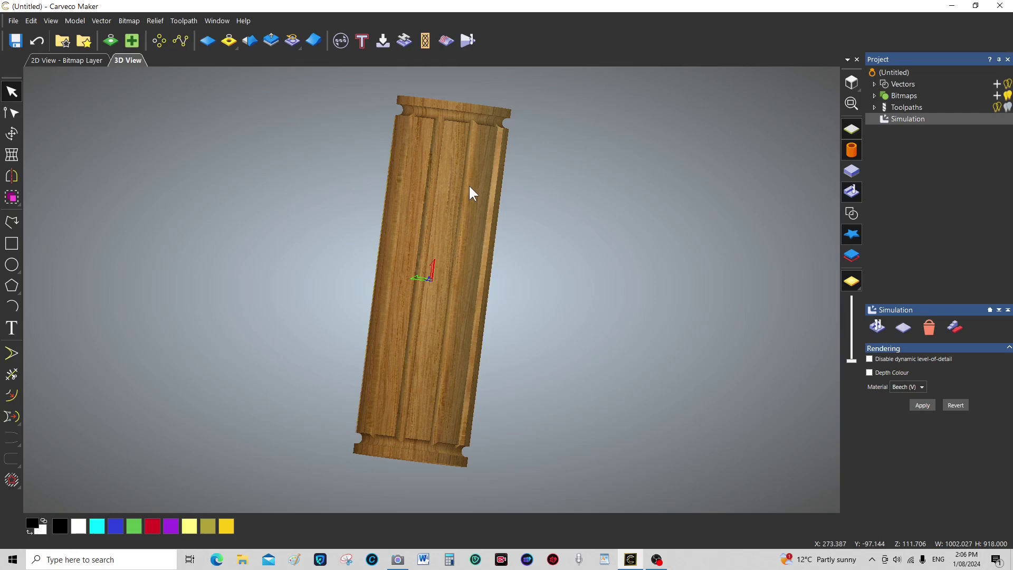
pyautogui.moveTo(472, 191); pyautogui.dragTo(760, 326)
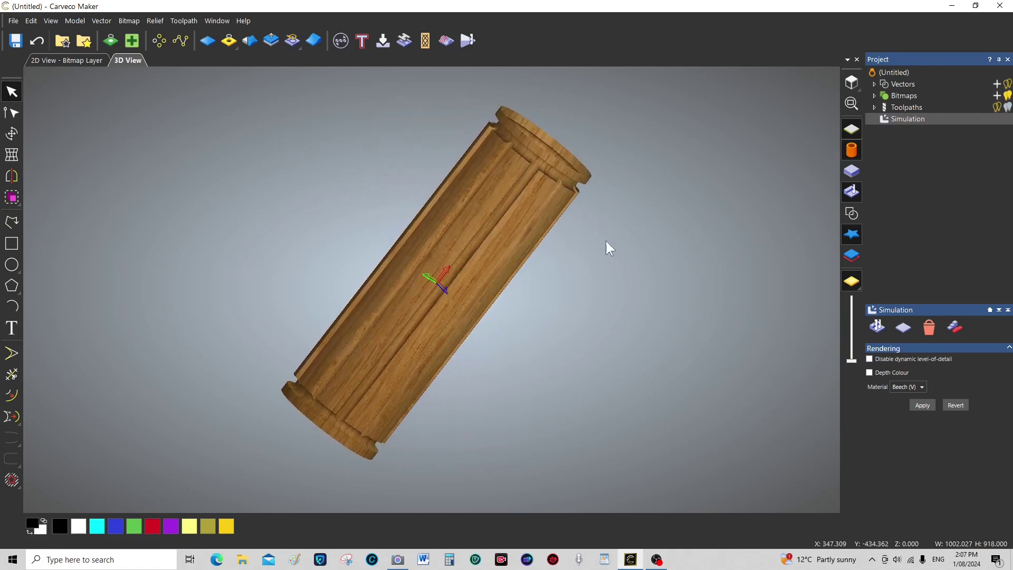
pyautogui.moveTo(581, 223); pyautogui.dragTo(683, 255)
pyautogui.scroll(4, 533, 275)
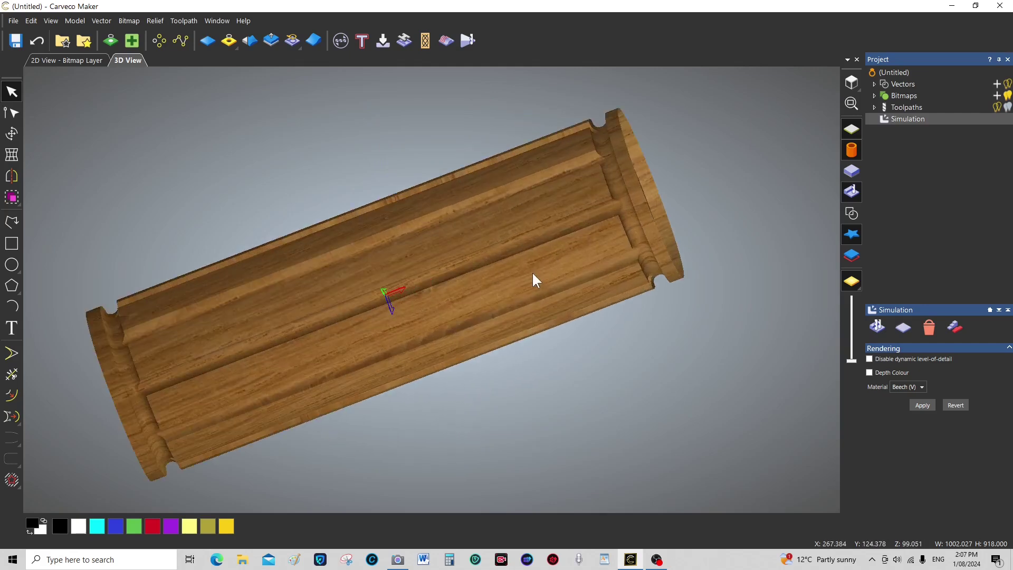
pyautogui.scroll(-2, 472, 262)
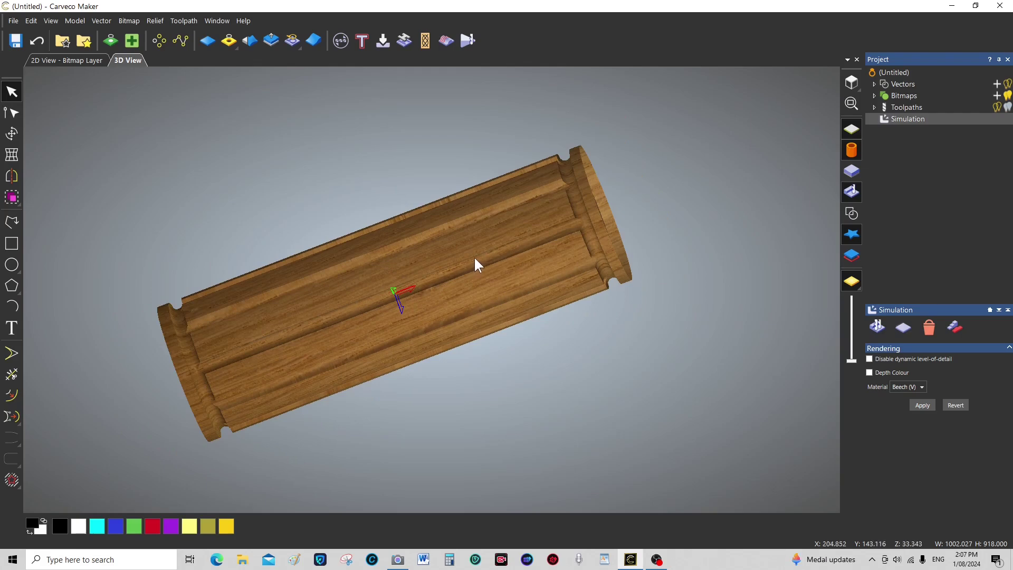
pyautogui.moveTo(474, 255); pyautogui.dragTo(670, 256)
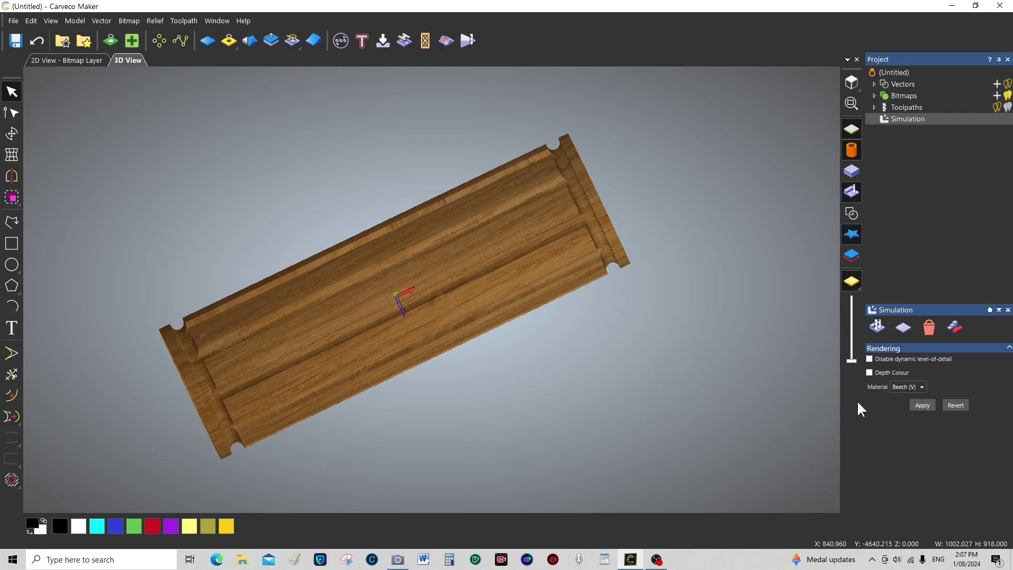
# Apply Bronze as the simulation material and reorient the cylinder in the 3D view
pyautogui.click(921, 385)
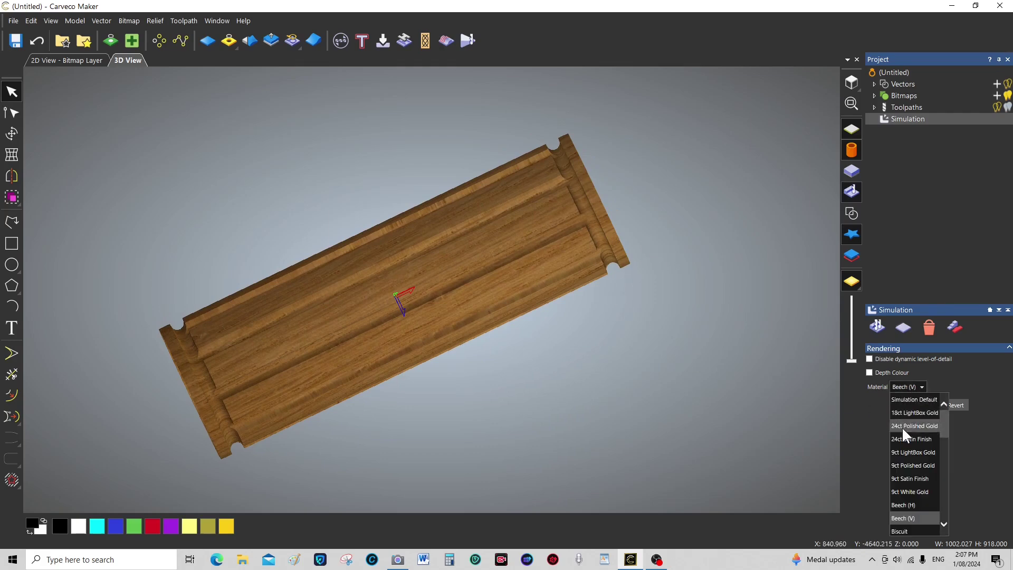
pyautogui.scroll(-3, 916, 478)
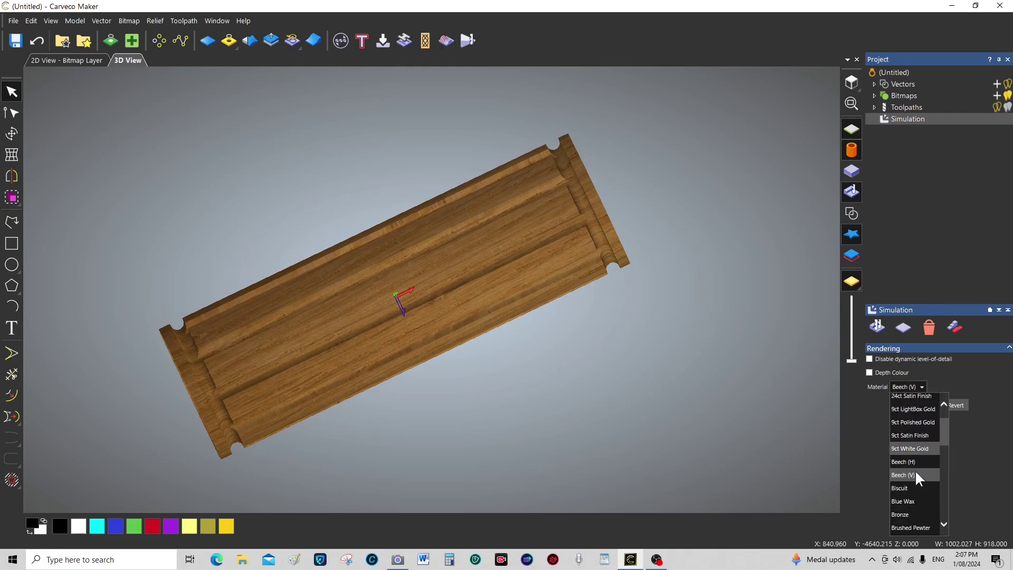
pyautogui.click(904, 513)
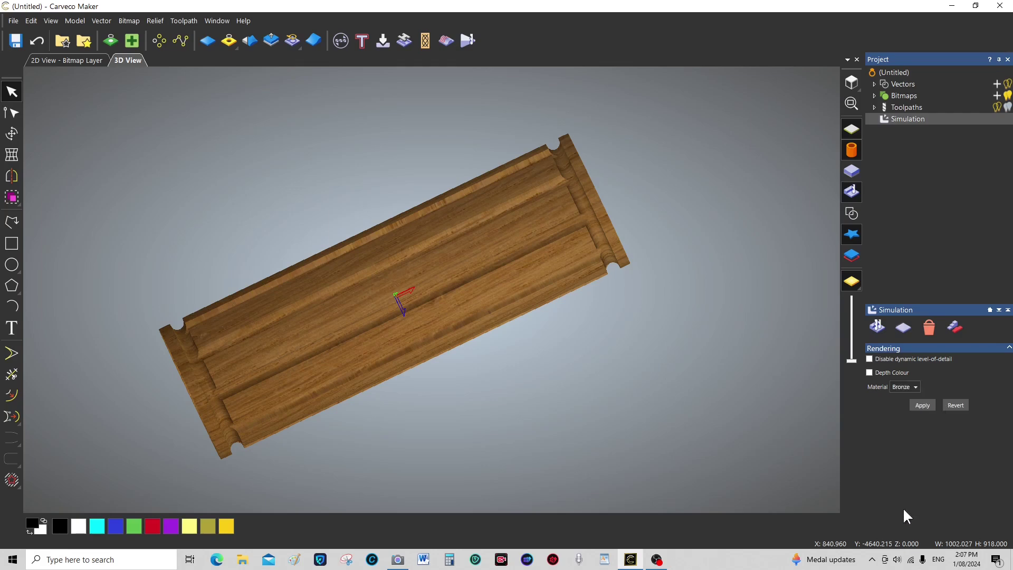
pyautogui.click(923, 405)
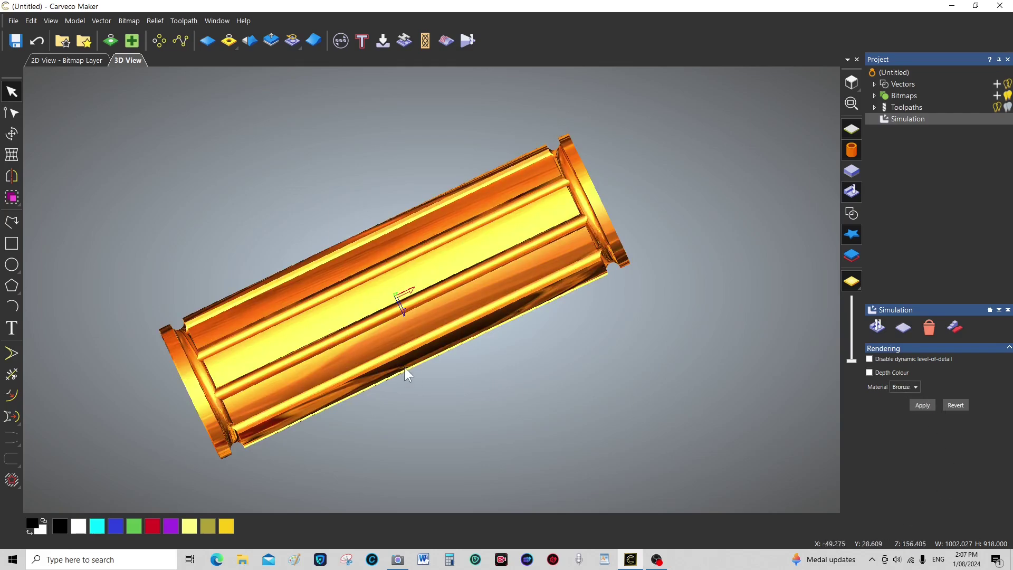
pyautogui.moveTo(496, 270); pyautogui.dragTo(410, 173)
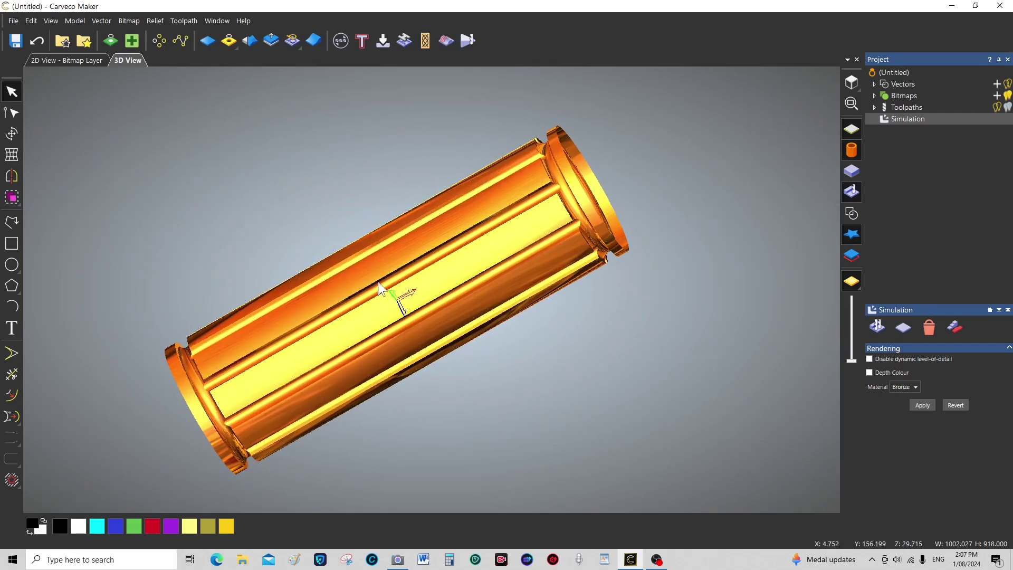
pyautogui.scroll(2, 378, 294)
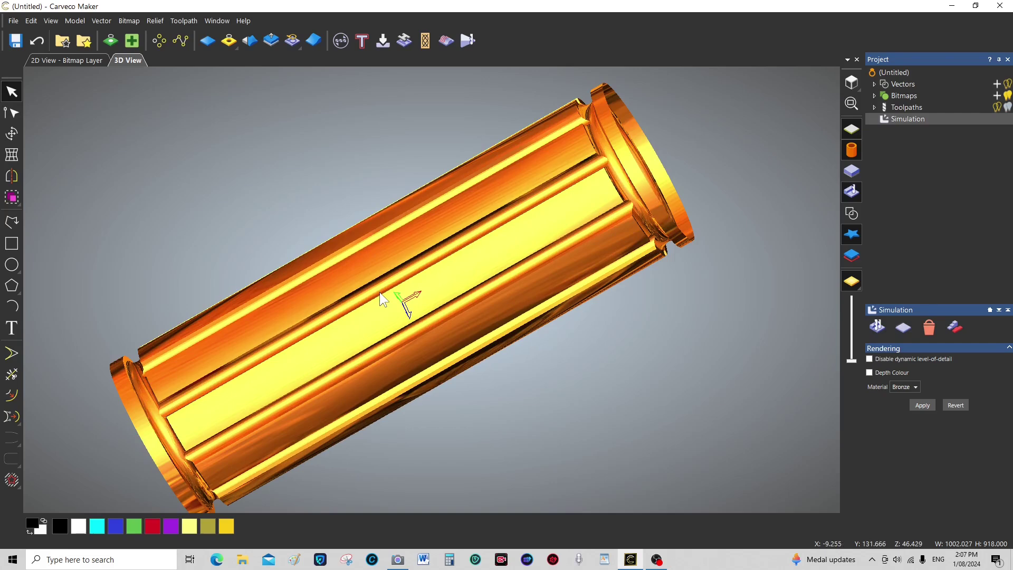
pyautogui.moveTo(403, 301); pyautogui.dragTo(454, 294, button='middle')
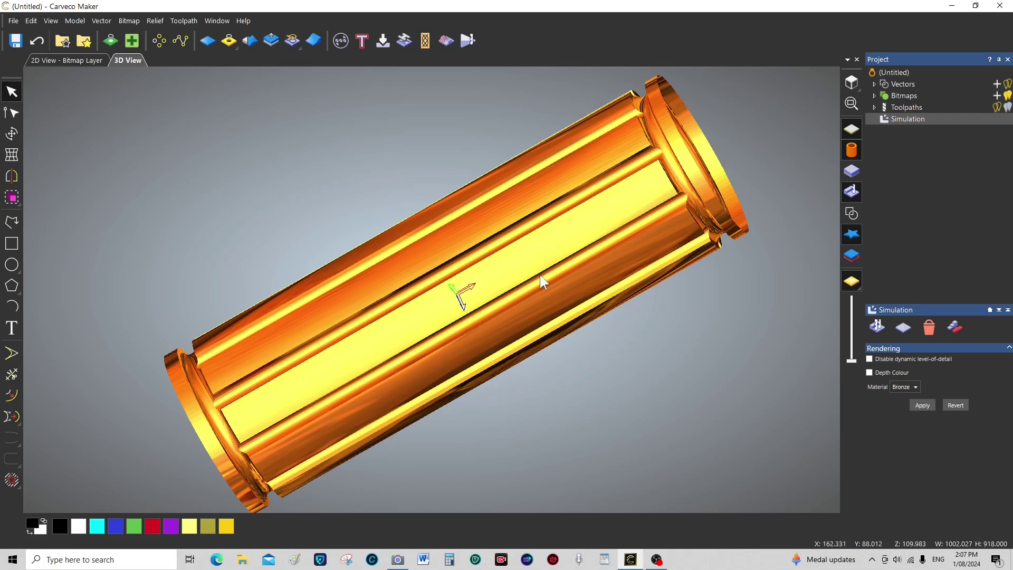
pyautogui.moveTo(552, 275); pyautogui.dragTo(624, 308)
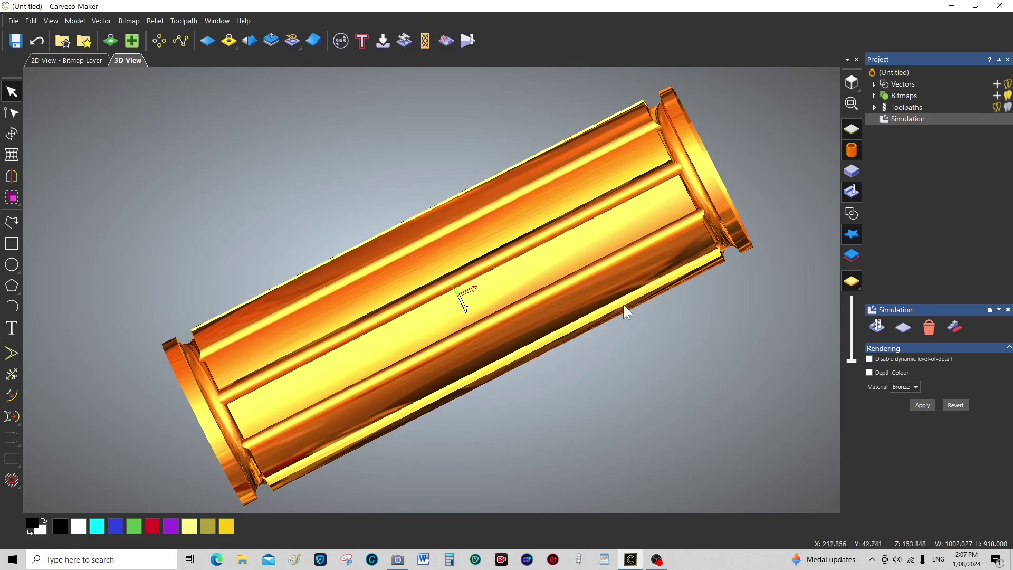
# Change the simulation material to Light Oak (V) and apply it
pyautogui.click(916, 388)
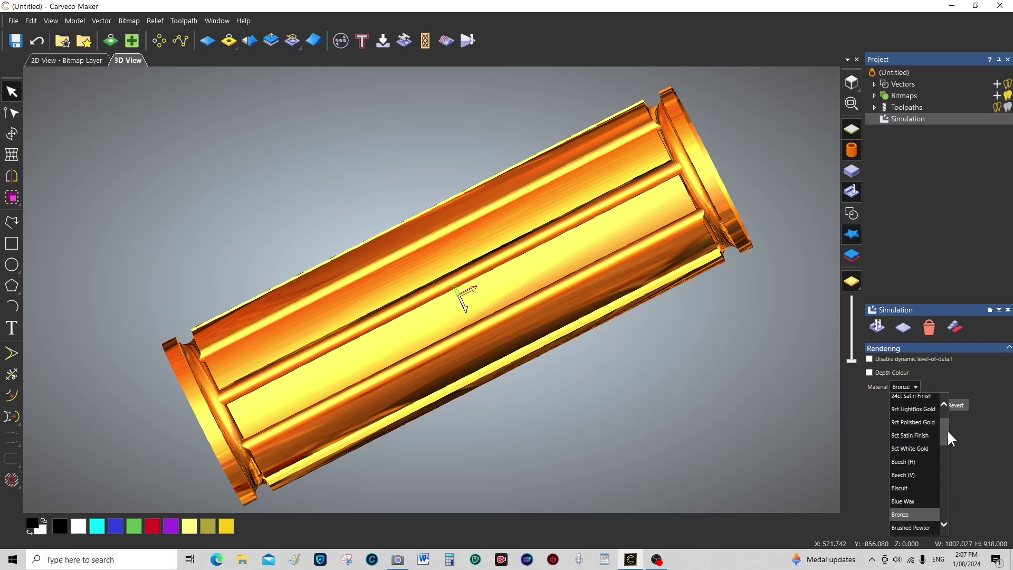
pyautogui.moveTo(945, 430); pyautogui.dragTo(938, 462)
pyautogui.click(914, 453)
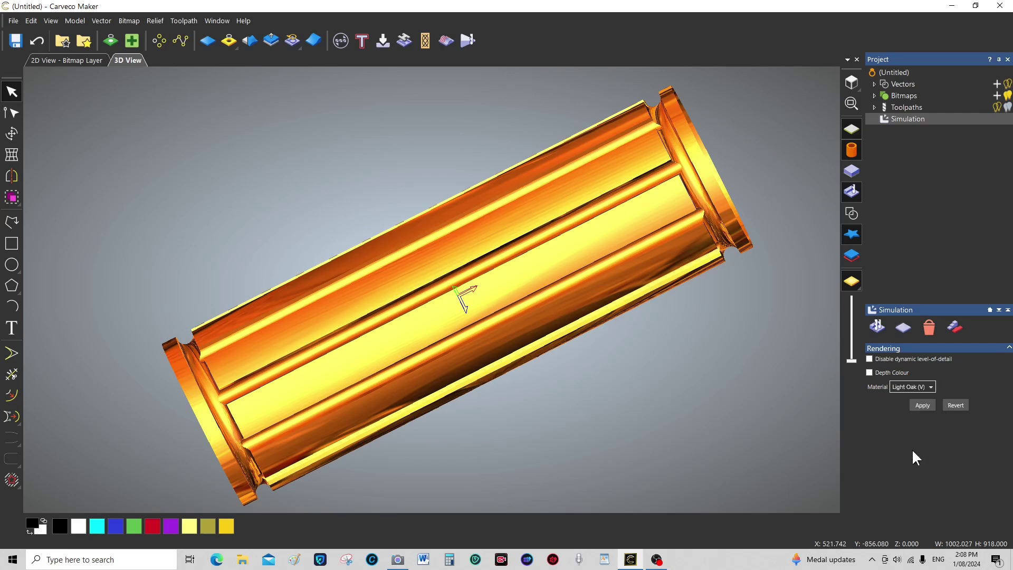
pyautogui.click(923, 406)
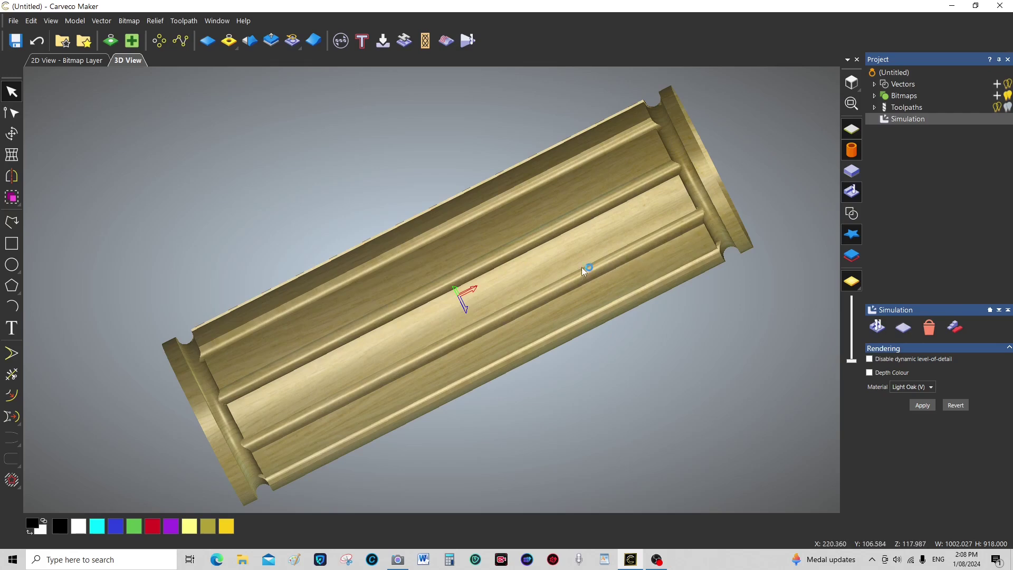
# Review Save Toolpaths for toolpath 1 with G-Code (mm) (*.tap) format, then close unsaved
pyautogui.click(896, 107)
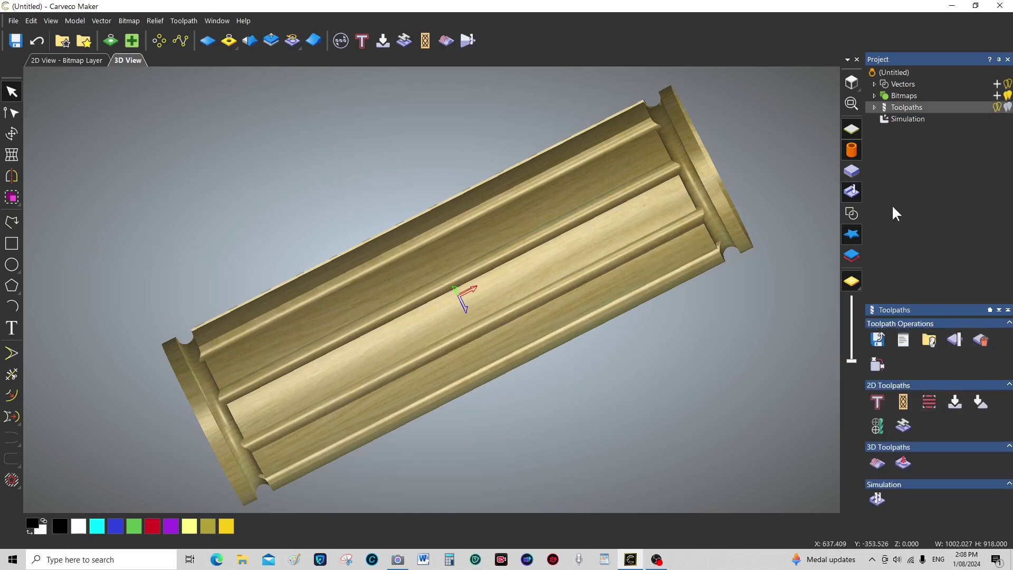
pyautogui.click(879, 341)
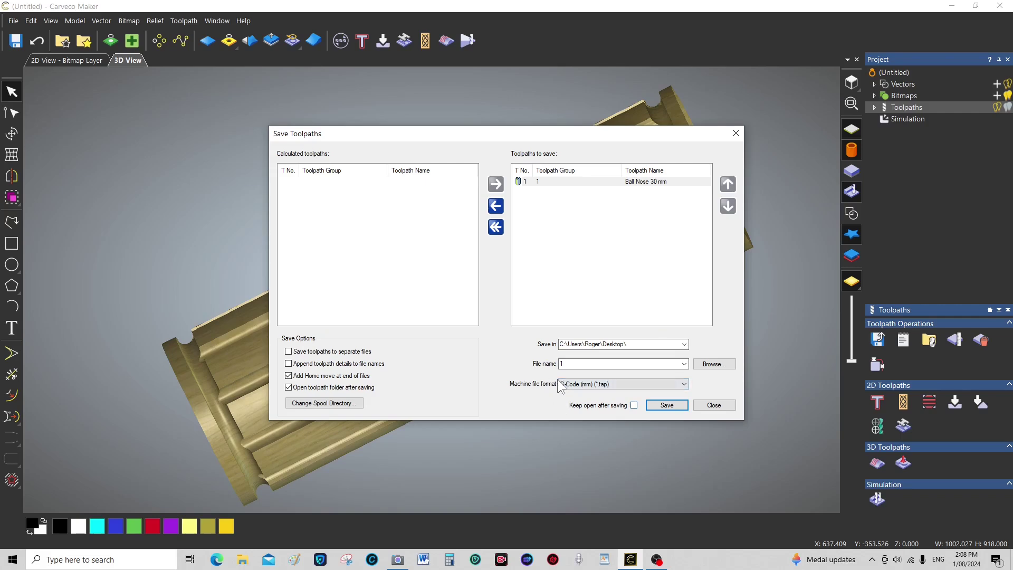
pyautogui.click(685, 384)
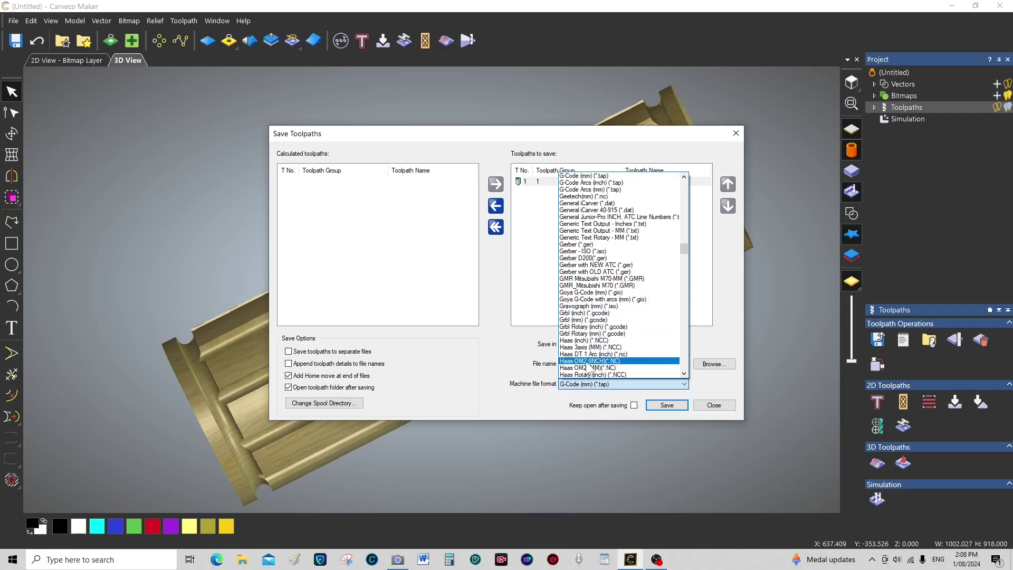
pyautogui.scroll(-4, 591, 368)
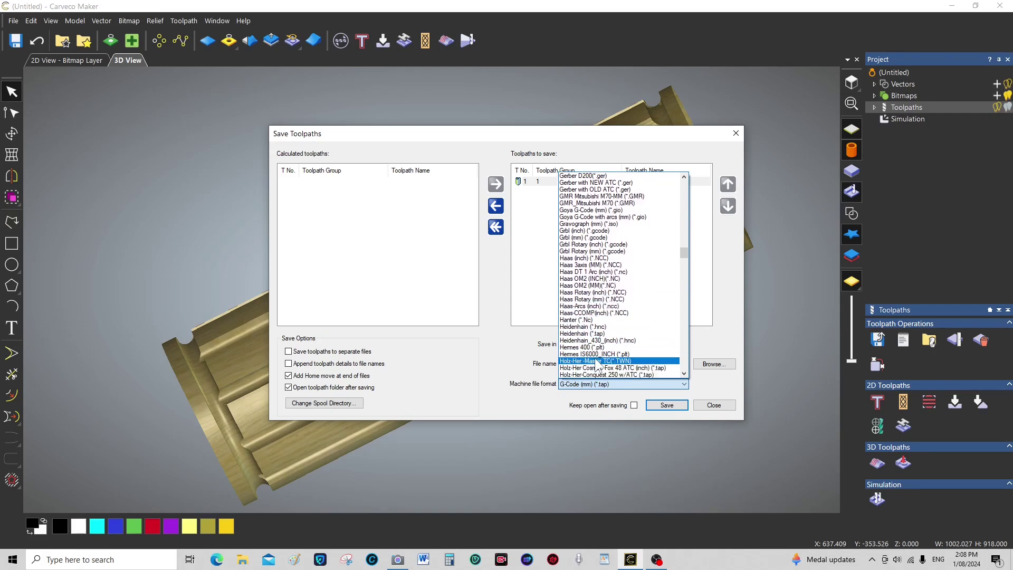
pyautogui.scroll(5, 599, 367)
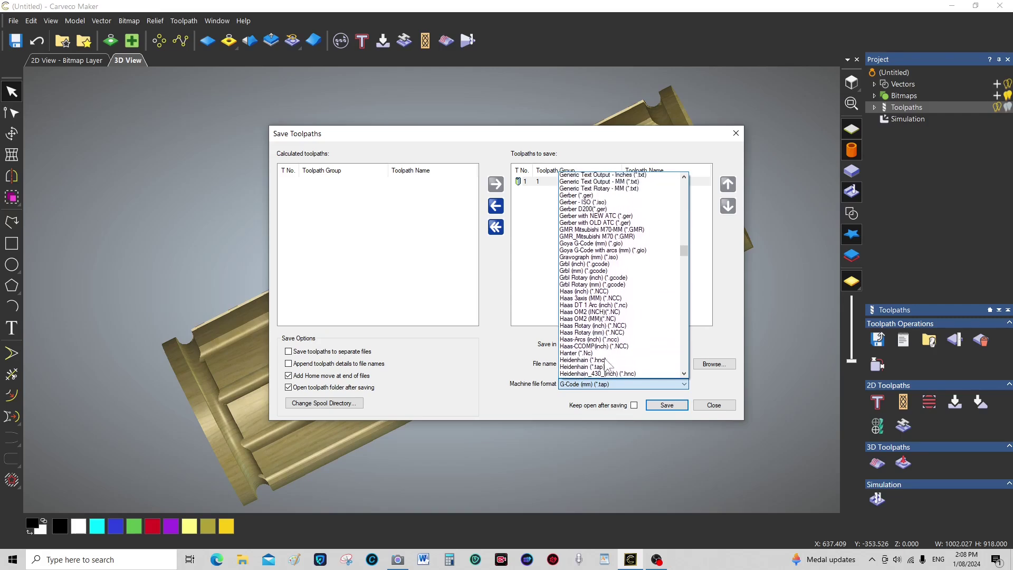
pyautogui.click(708, 387)
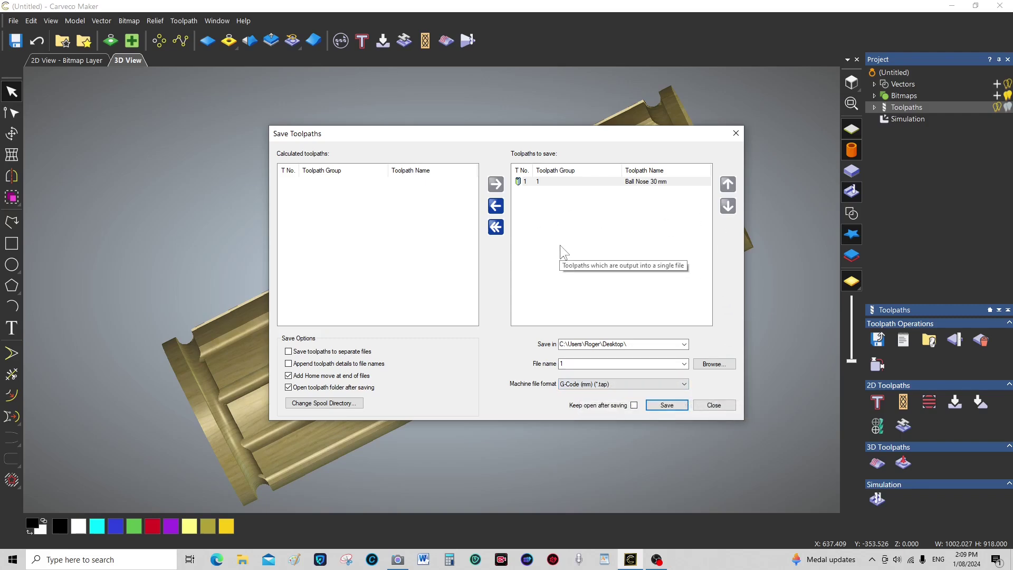
pyautogui.click(736, 134)
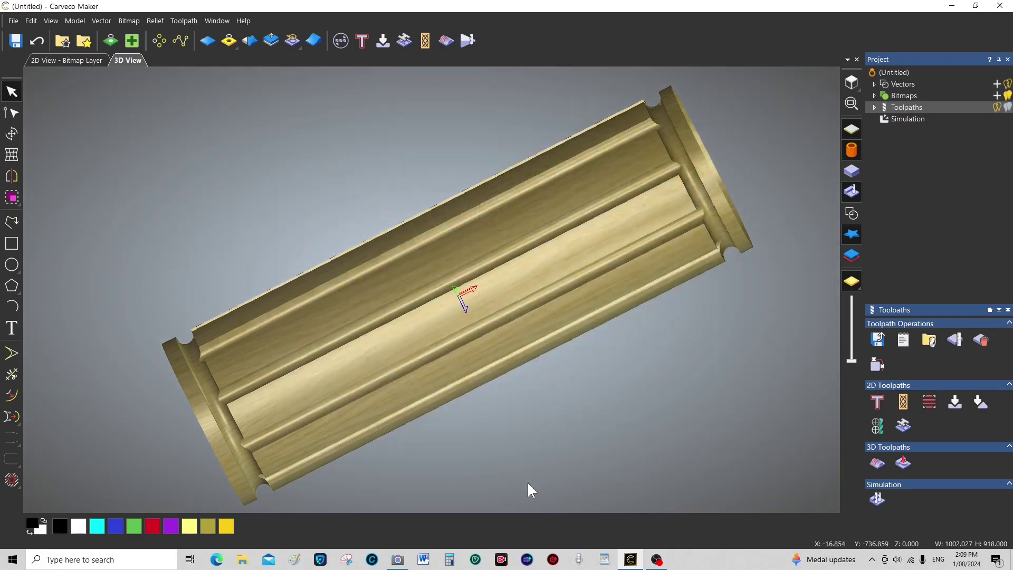